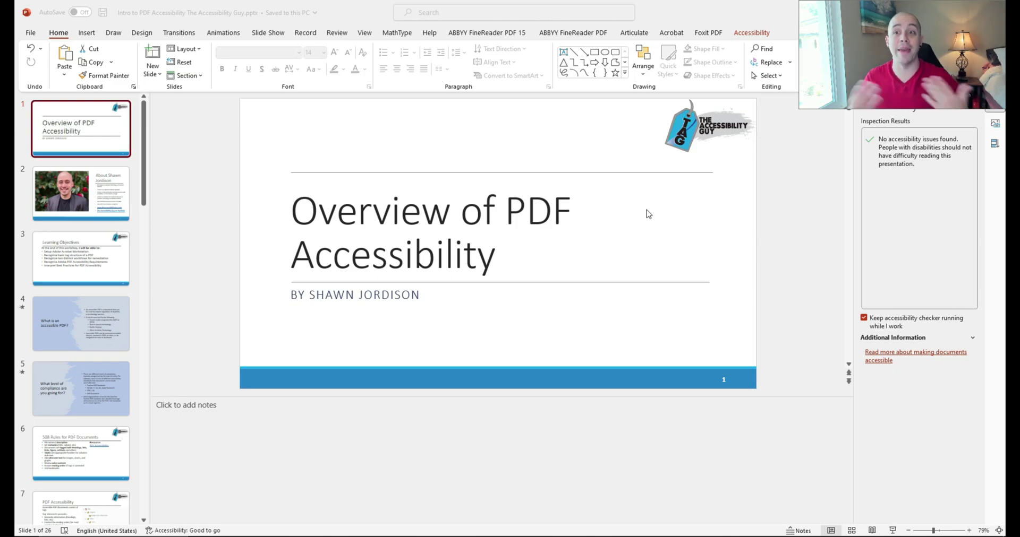
Create an Adobe PDF from the presentation with Acrobat PDFMaker, naming it Intro to PDF Accessibility The Accessibility Guyforvideo.pdf.
left_click(672, 36)
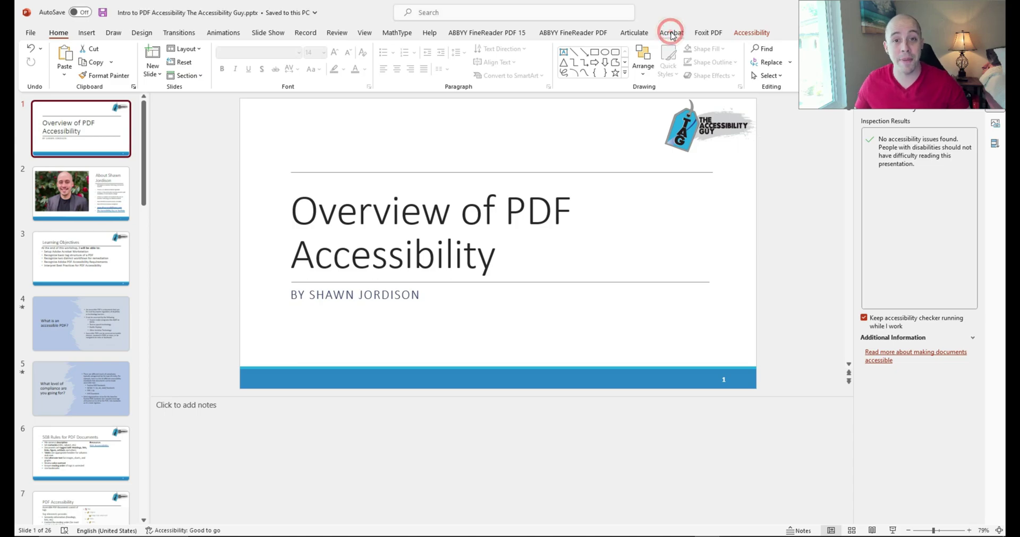
left_click(672, 34)
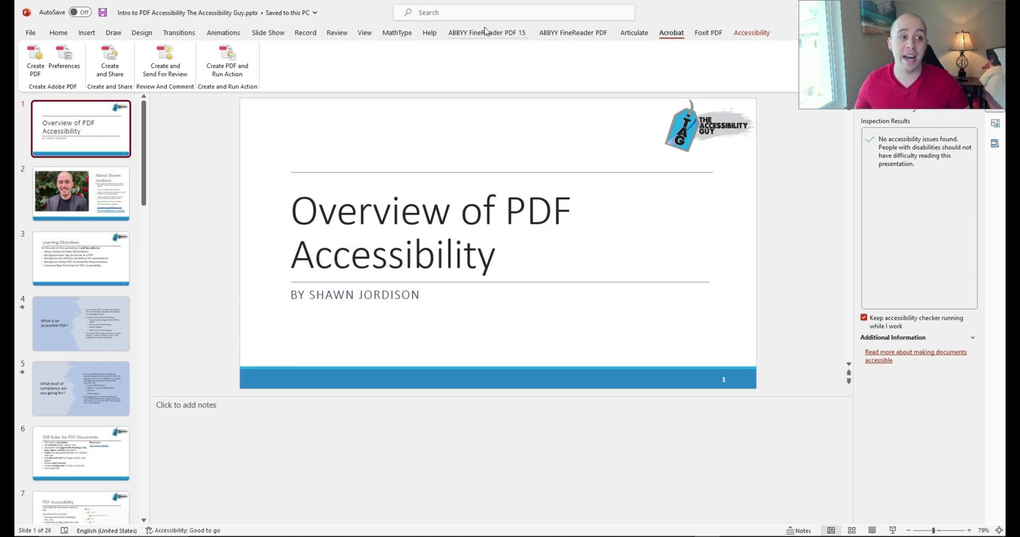
left_click(30, 32)
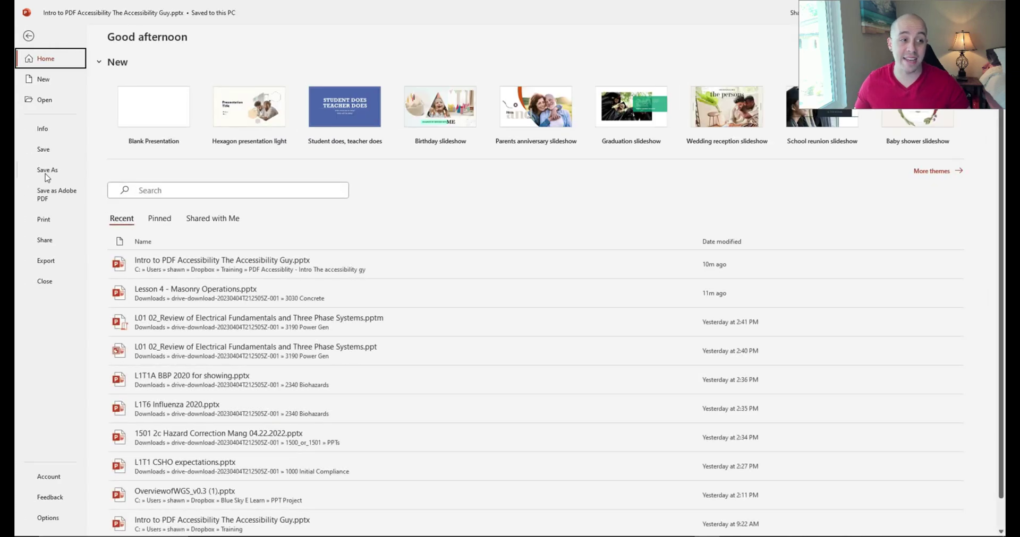
left_click(28, 36)
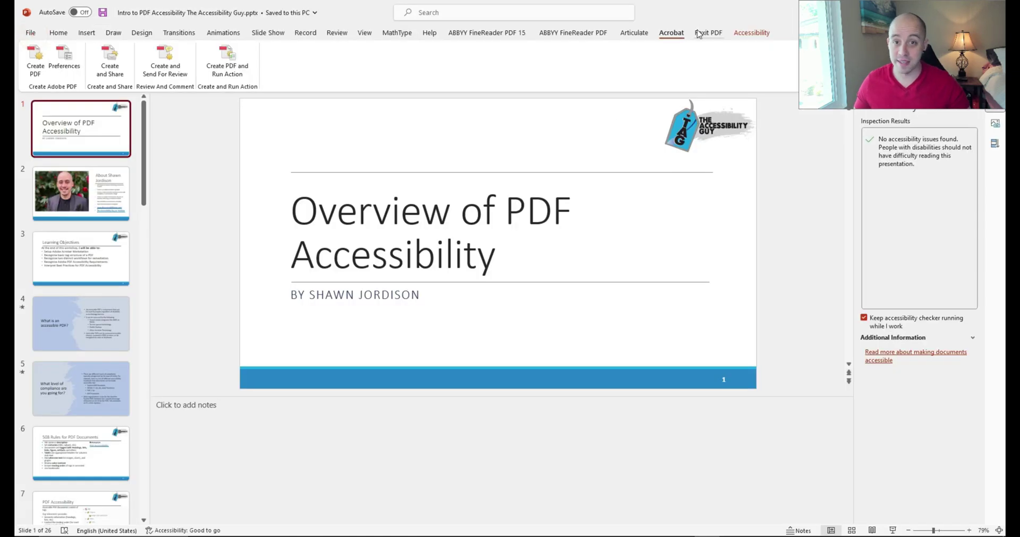
left_click(35, 75)
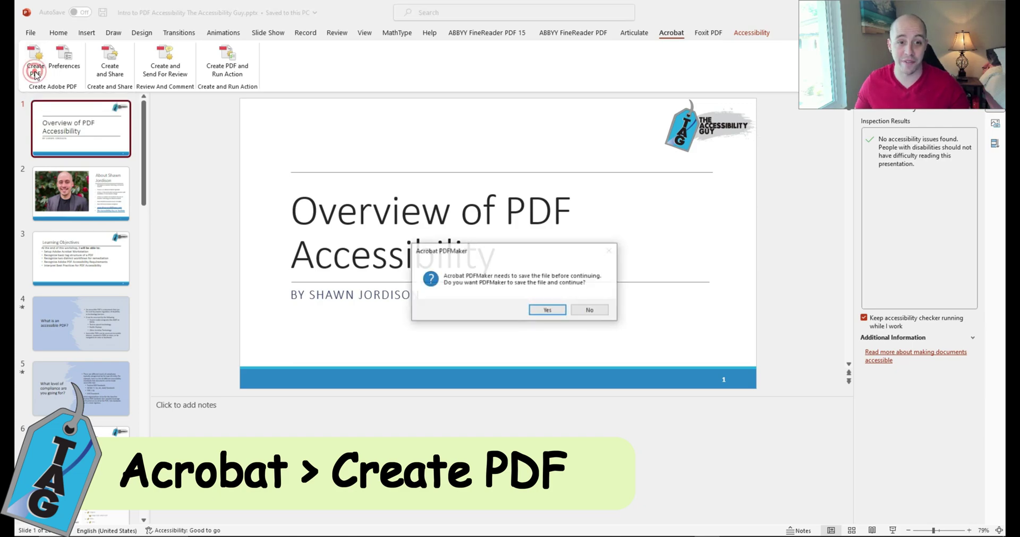
key("Return")
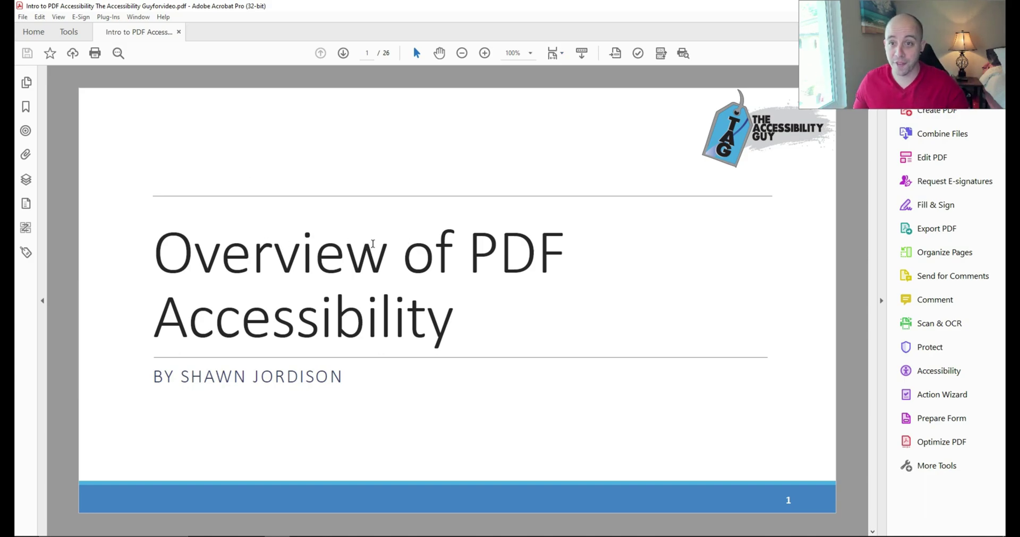
Open the PDF's tag tree and walk through the Sect tags to check which slide content each one covers.
left_click(25, 251)
left_click(85, 139)
key("Down")
key("Down")
key("Down")
key("Down")
key("Down")
key("Down")
key("Down")
key("Down")
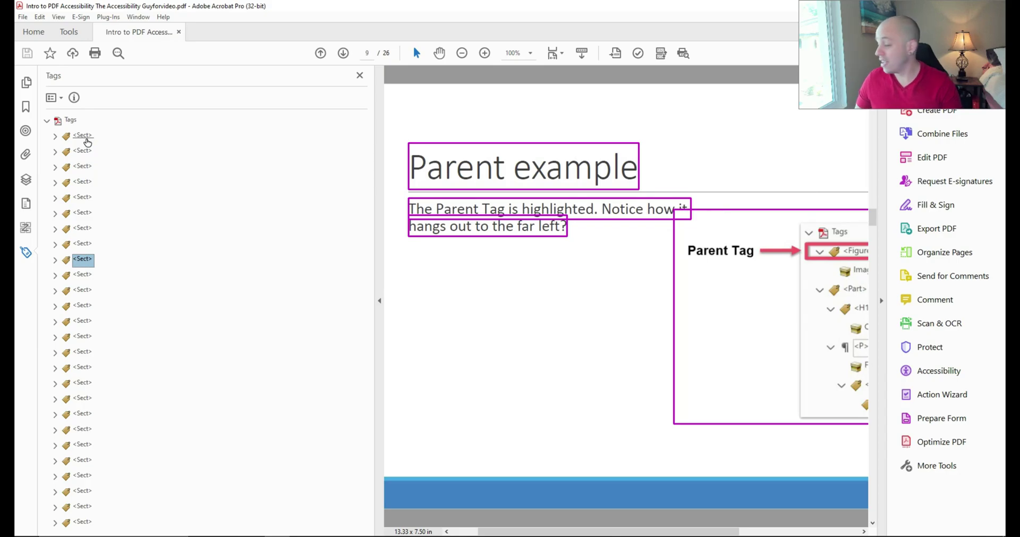
key("Down")
key("Down")
key("Down")
key("Down")
key("Down")
key("Down")
key("Down")
key("Down")
key("Down")
key("Down")
key("Down")
key("Down")
key("Down")
key("Down")
key("Down")
key("Down")
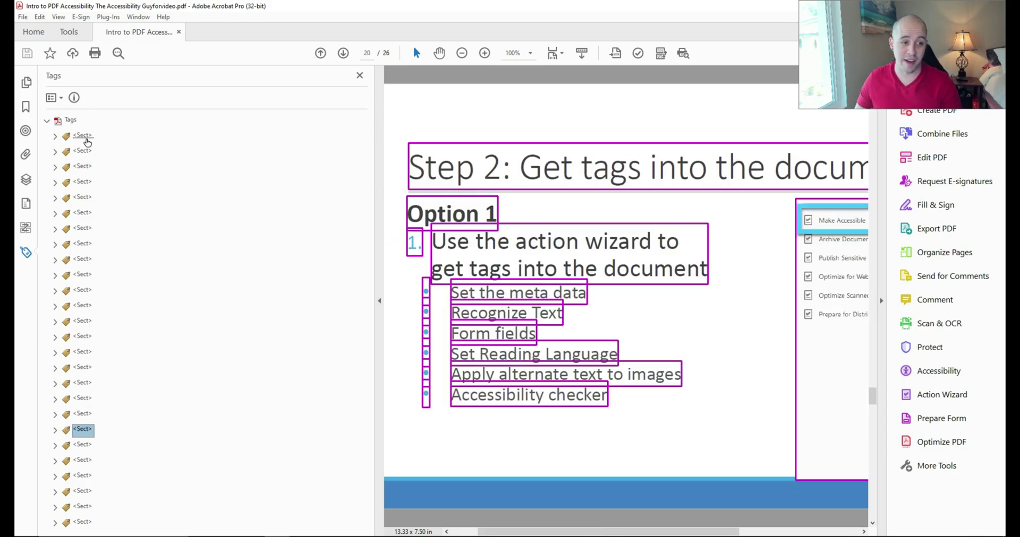
key("Up")
key("Up")
key("Up")
key("Up")
key("Up")
key("Up")
key("Up")
key("Up")
key("Up")
key("Up")
key("Up")
key("Up")
key("Up")
key("Up")
key("Up")
key("Up")
key("Up")
key("Up")
key("Up")
key("Up")
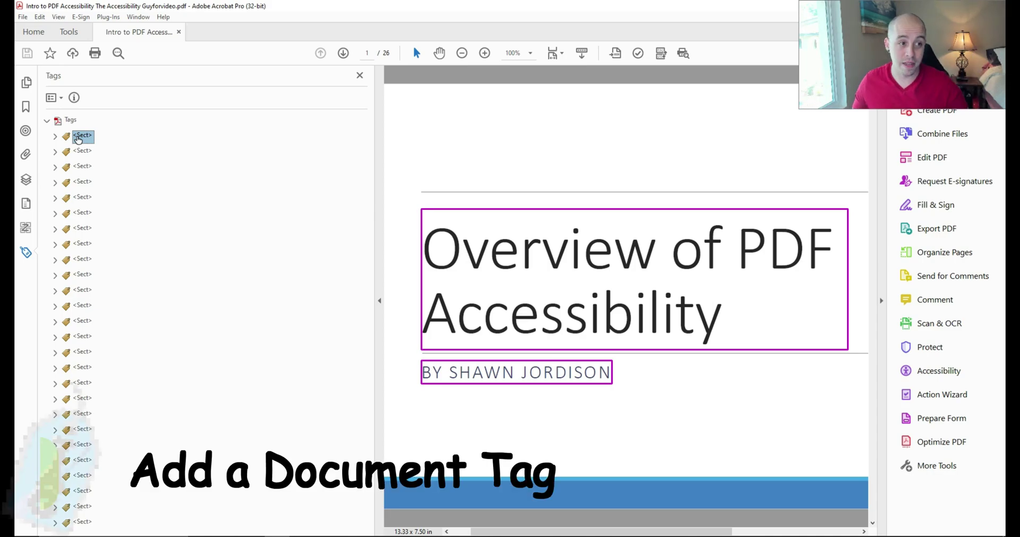
Add a new tag of type Document after the first Sect tag in the tag tree.
right_click(79, 137)
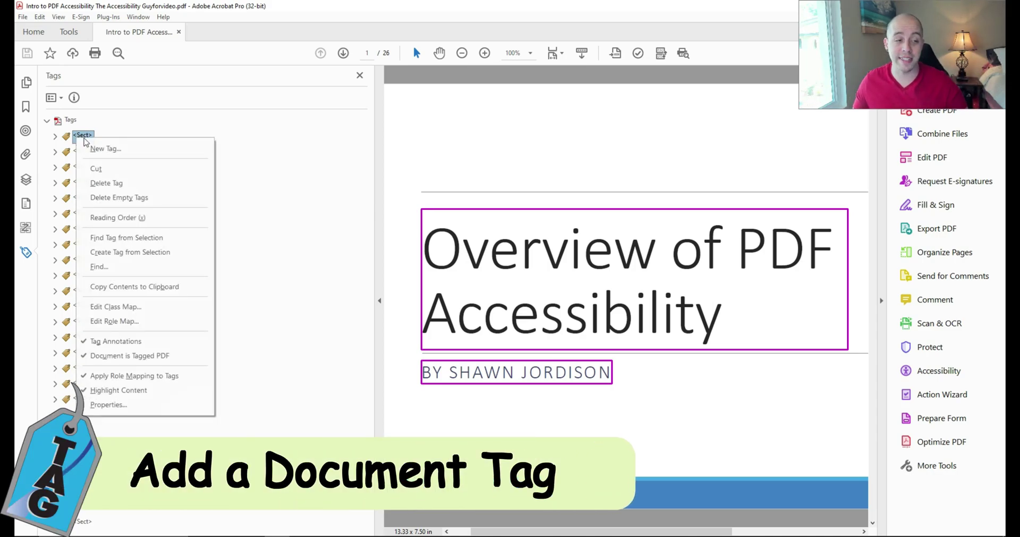
left_click(113, 150)
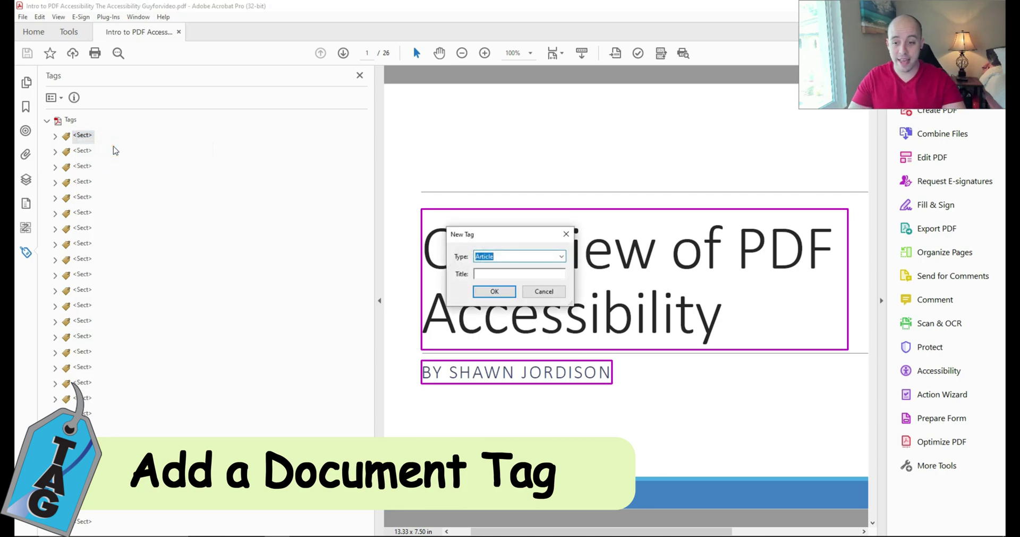
type("Document")
key("Return")
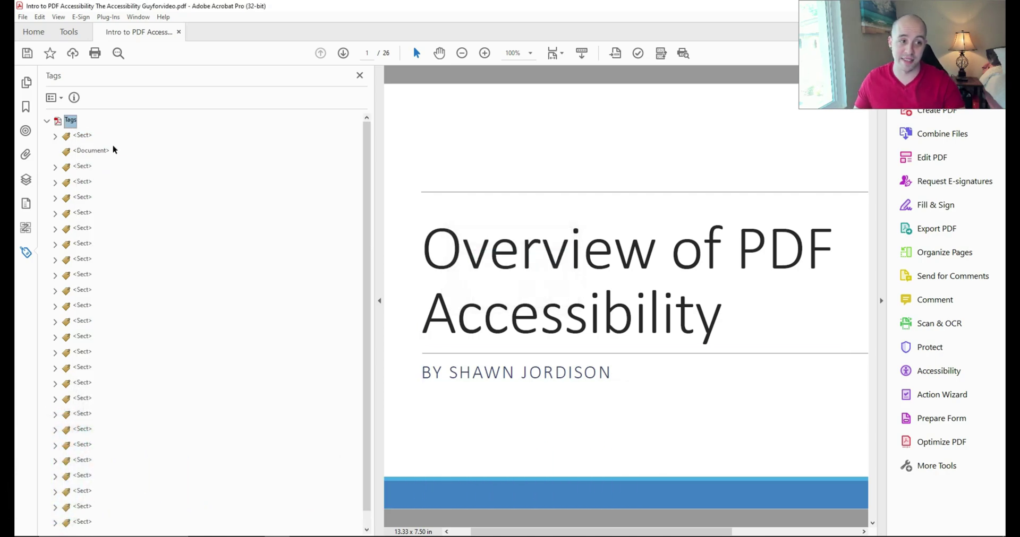
Nest all of the Sect tags inside the new Document tag.
left_click_drag(81, 149, 80, 149)
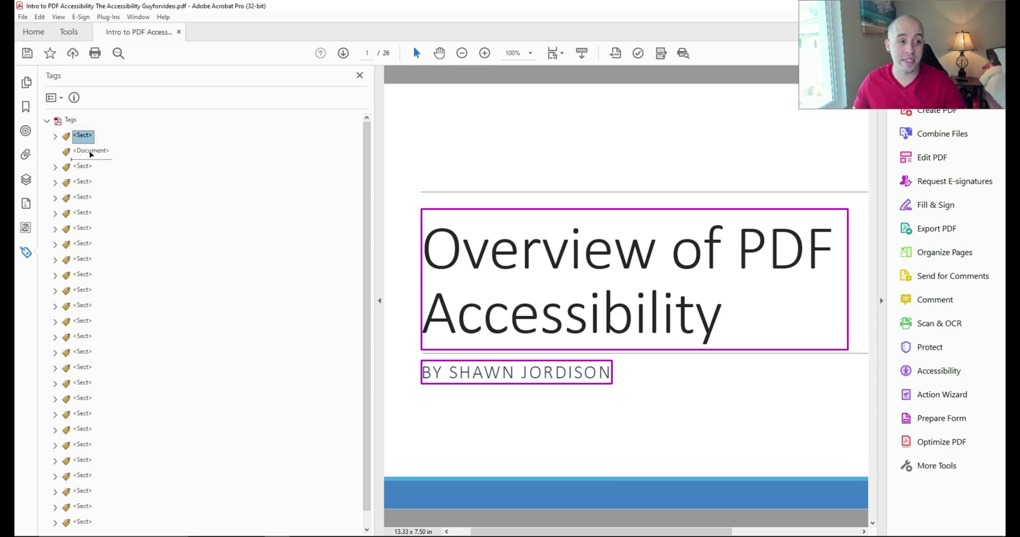
left_click(82, 166)
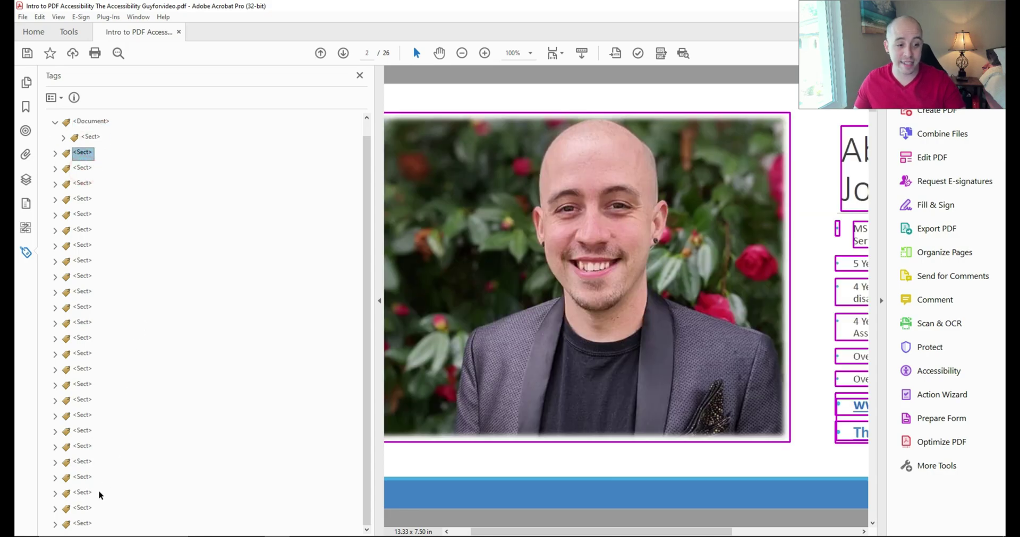
left_click(83, 524, "shift")
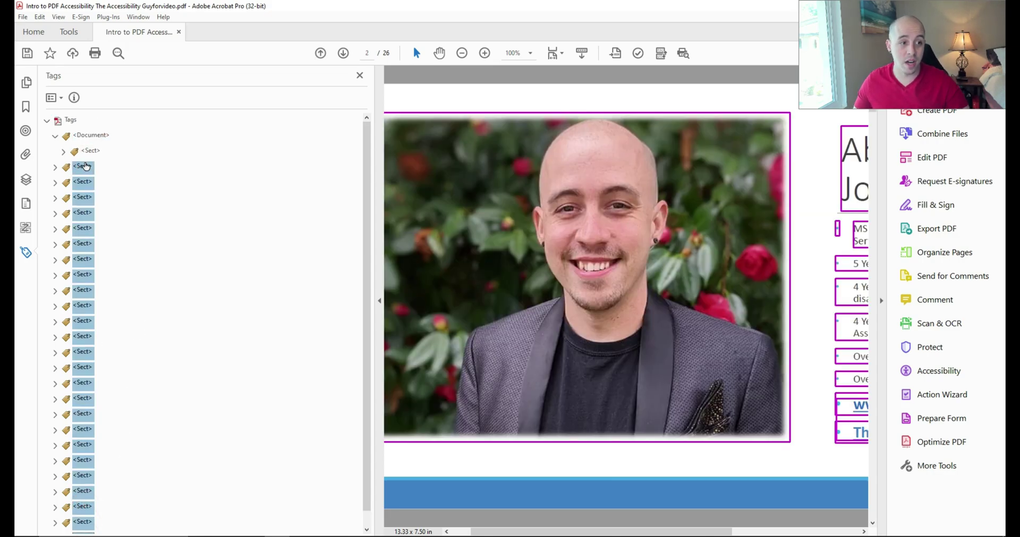
left_click_drag(84, 165, 81, 159)
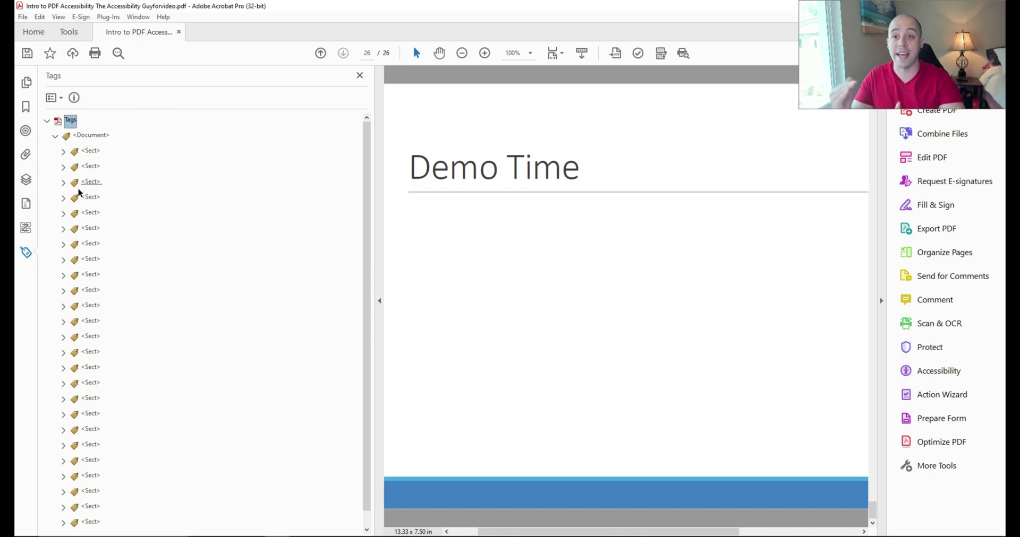
Fit the whole first slide in view beside a narrower tag tree, with the tools pane collapsed.
left_click(88, 153)
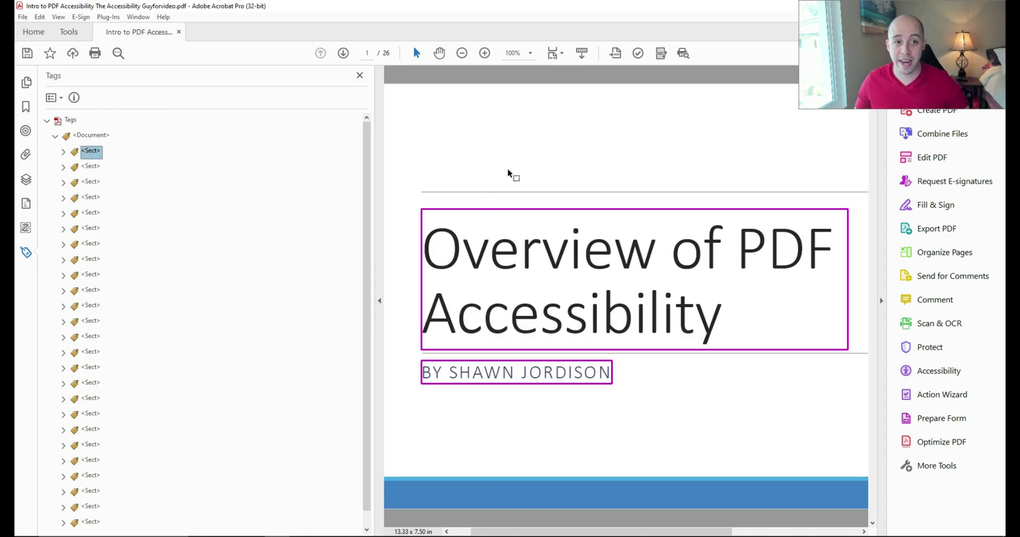
key("ctrl+0")
key("shift+F4")
left_click_drag(374, 187, 305, 188)
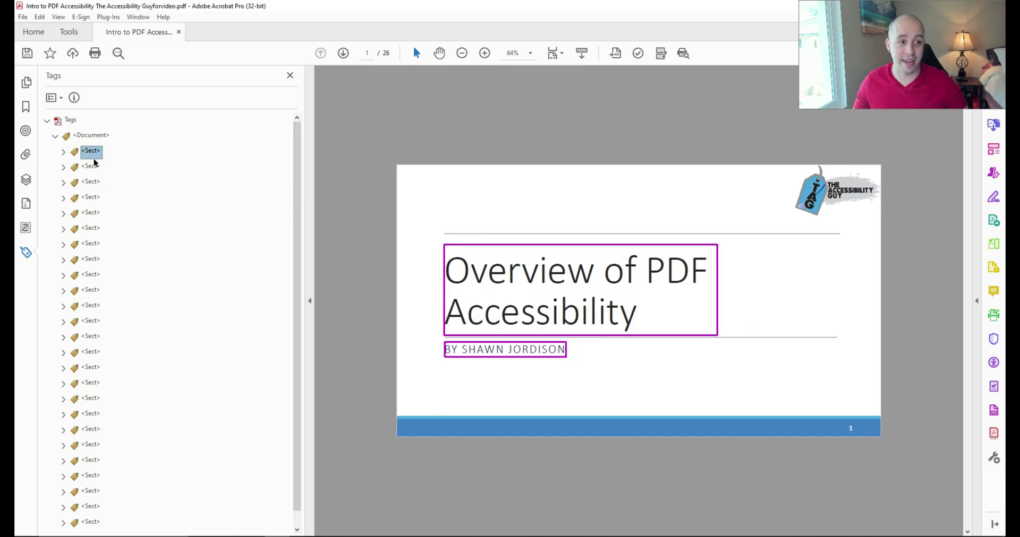
Expand the first Sect tag and both of its Art tags down to the H1 and P tags.
key("Right")
key("Down")
key("Right")
key("Right")
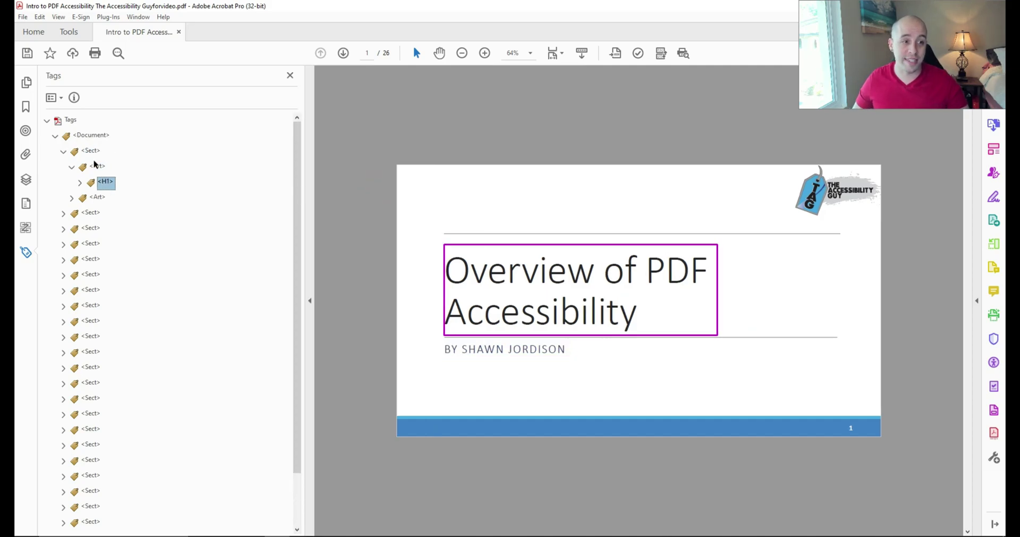
key("Down")
key("Right")
key("Right")
key("Up")
key("Up")
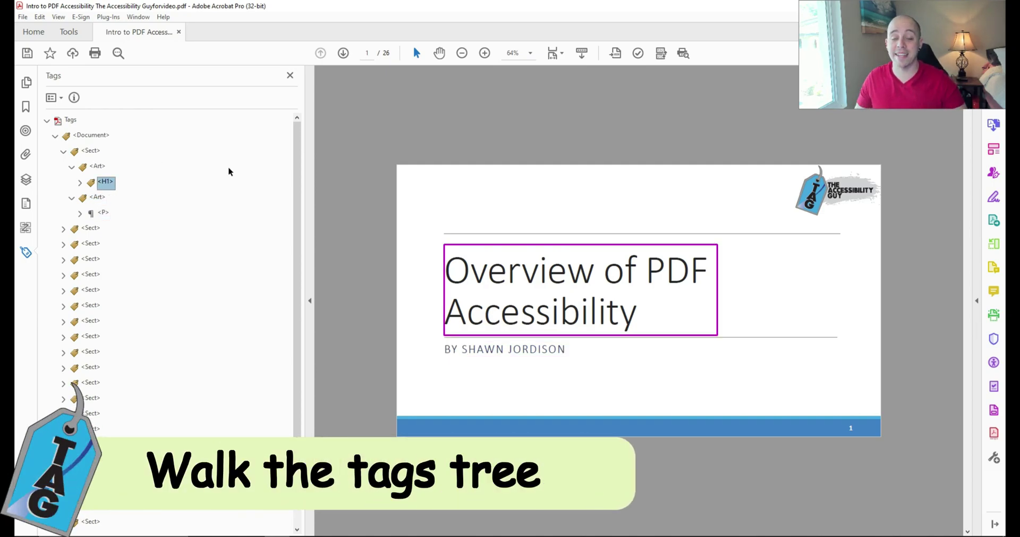
Walk through the first slide's tags to check their nesting, tag types and reading order against the title and byline.
key("Up")
key("Up")
key("Down")
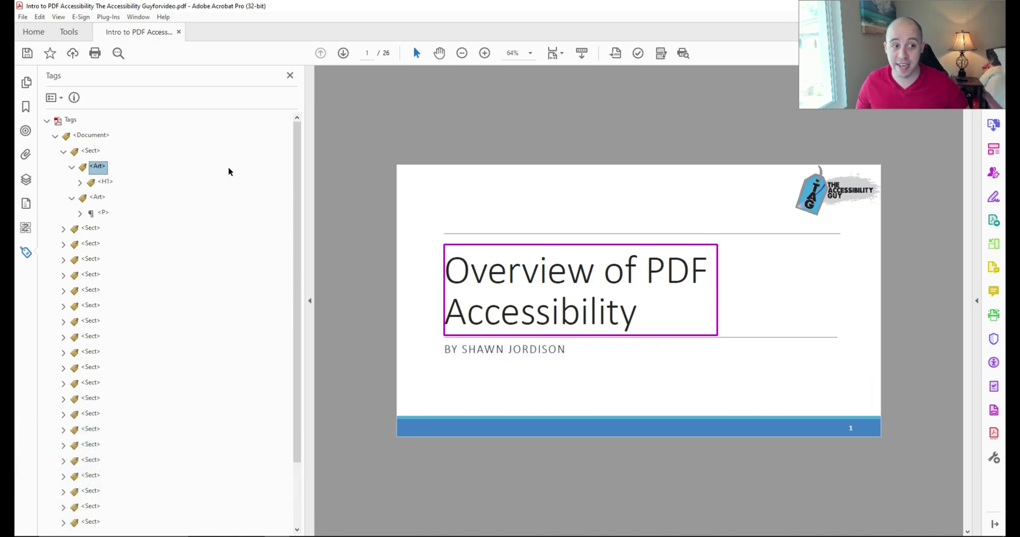
key("Down")
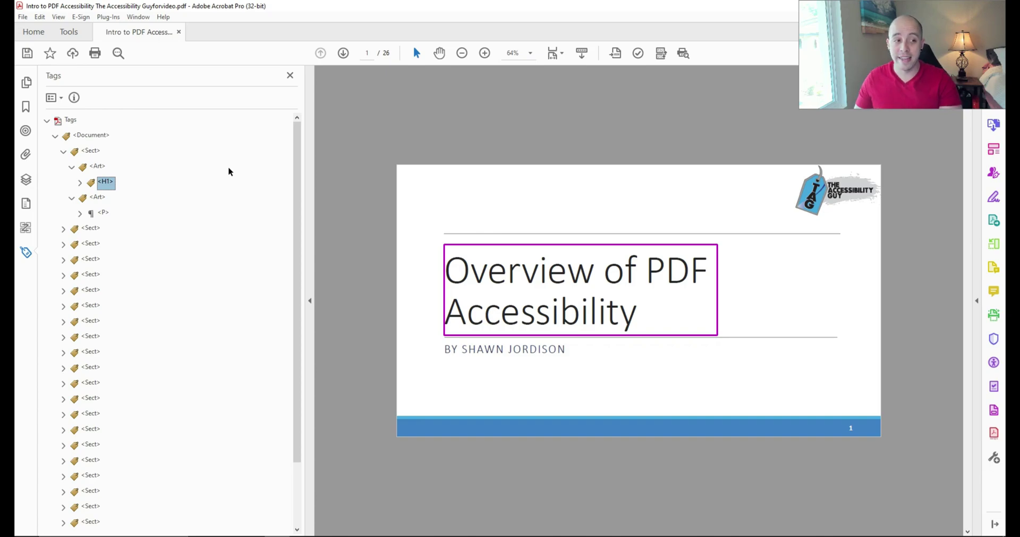
left_click(88, 151)
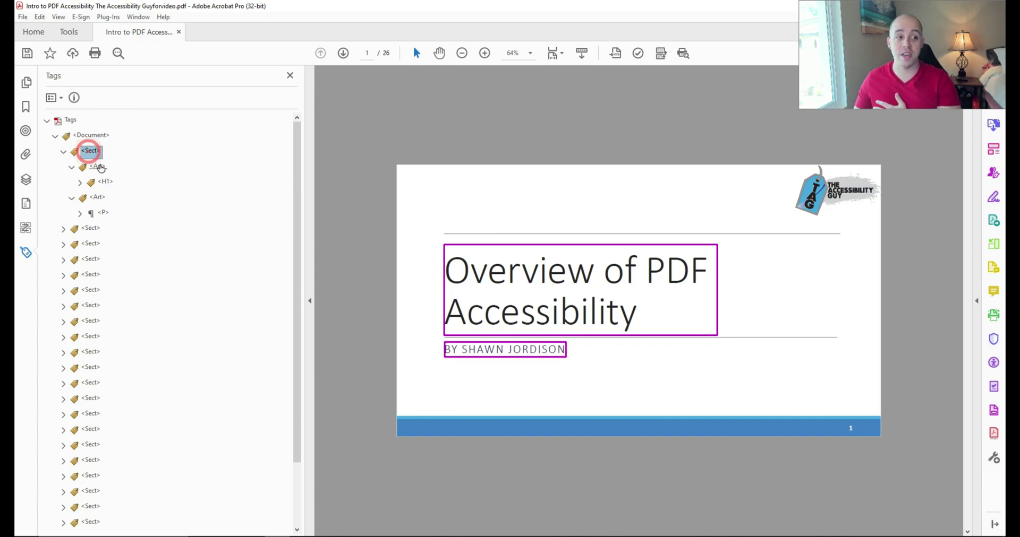
left_click(100, 167)
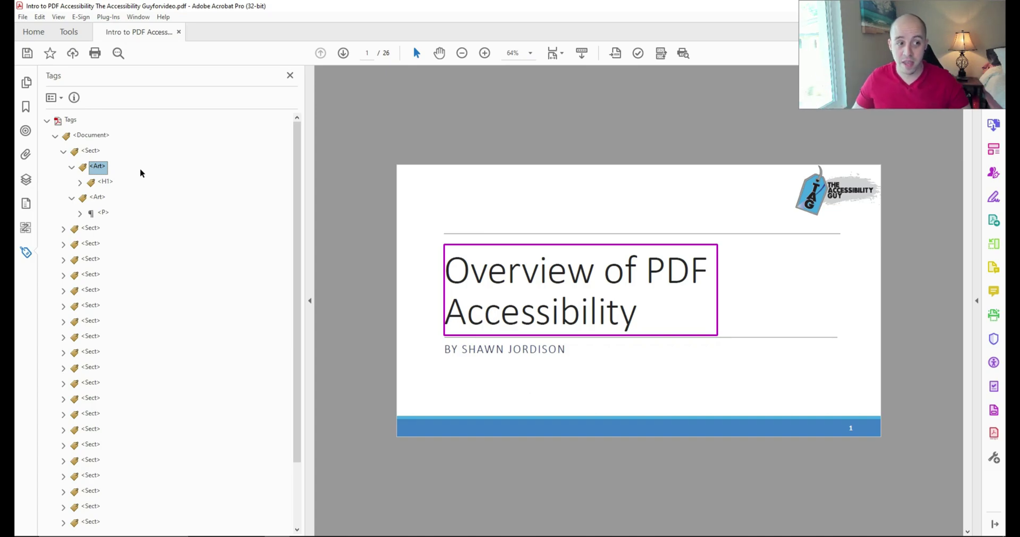
key("Down")
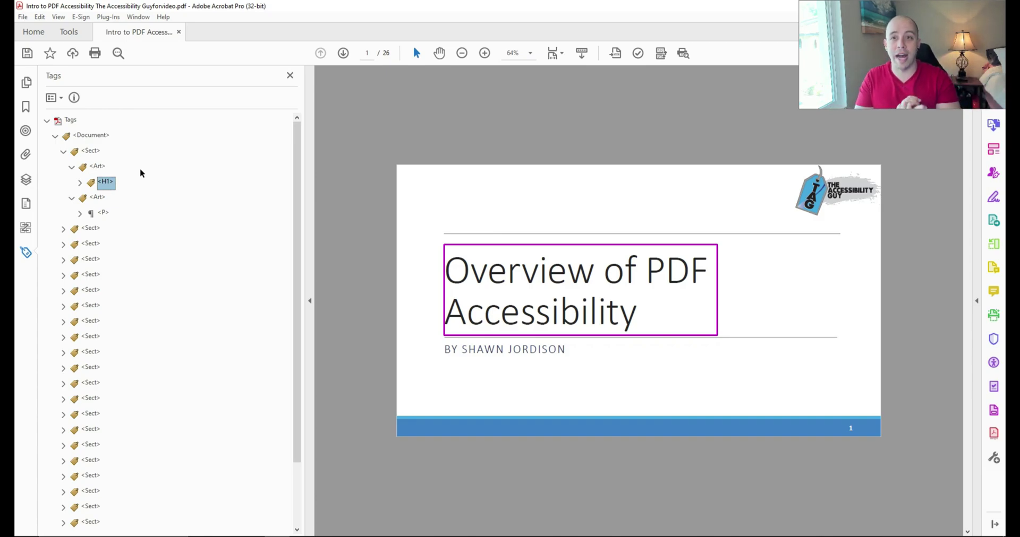
key("Down")
key("Down")
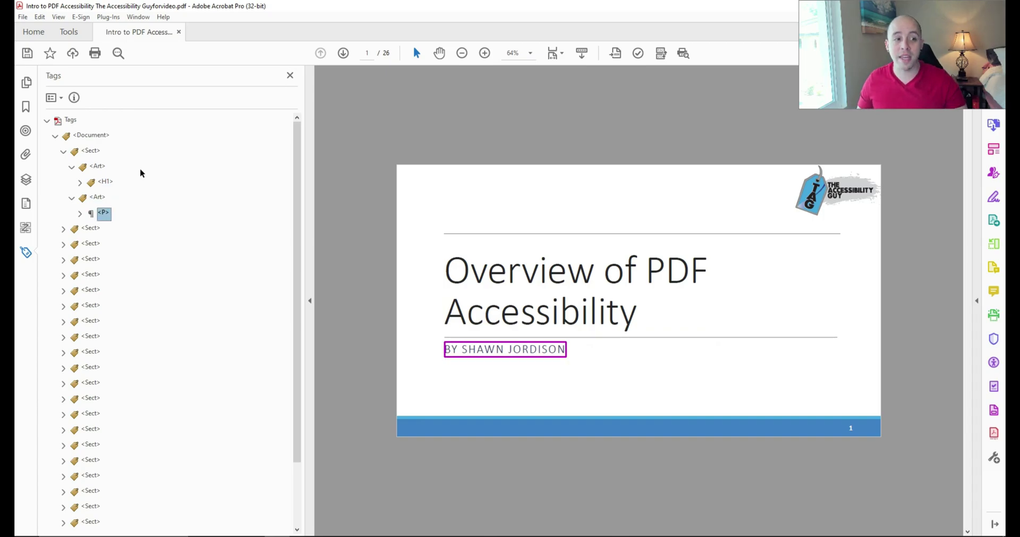
key("Up")
key("Up")
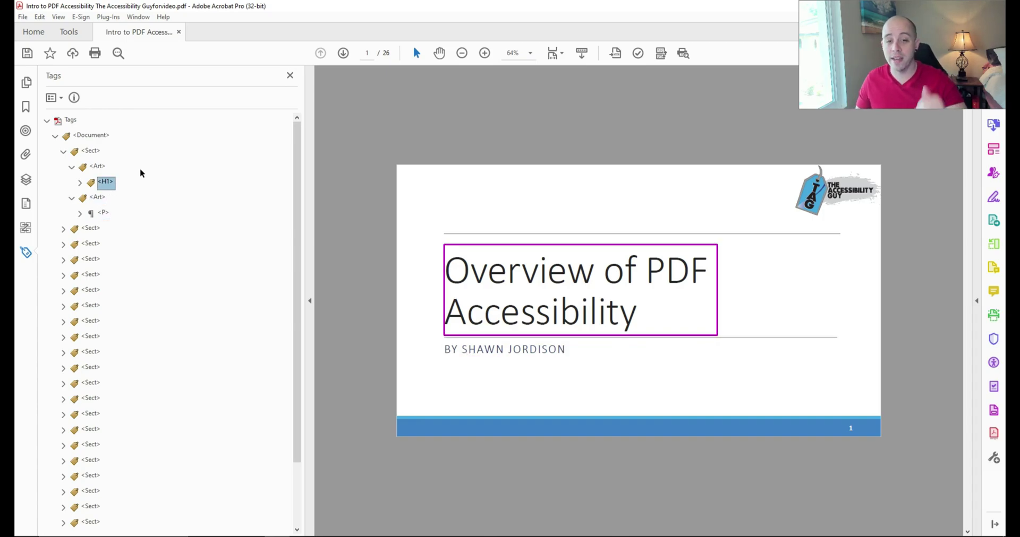
key("Down")
key("Down")
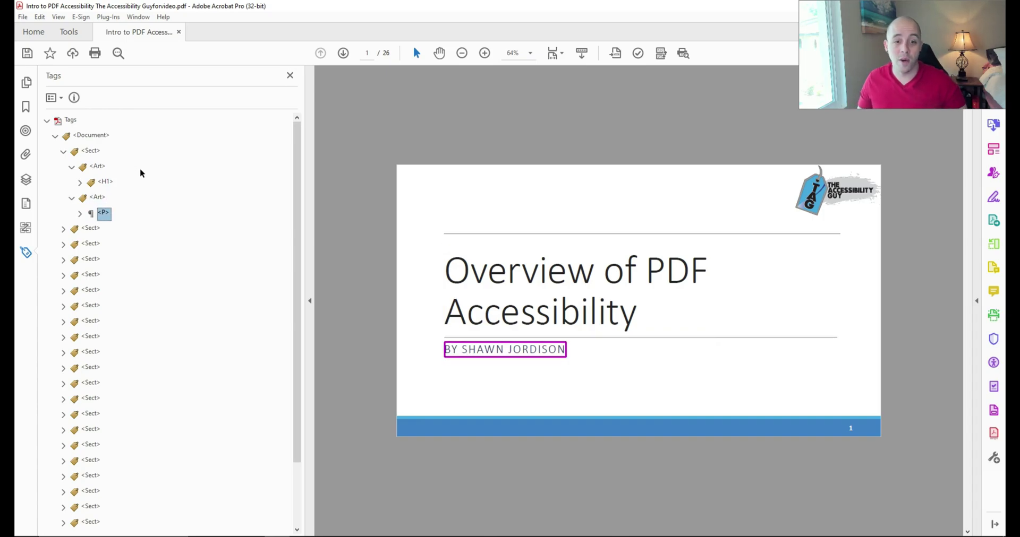
Expand the second Sect tag and its Art tags down to the L and H2 tags.
key("Down")
key("Right")
key("Down")
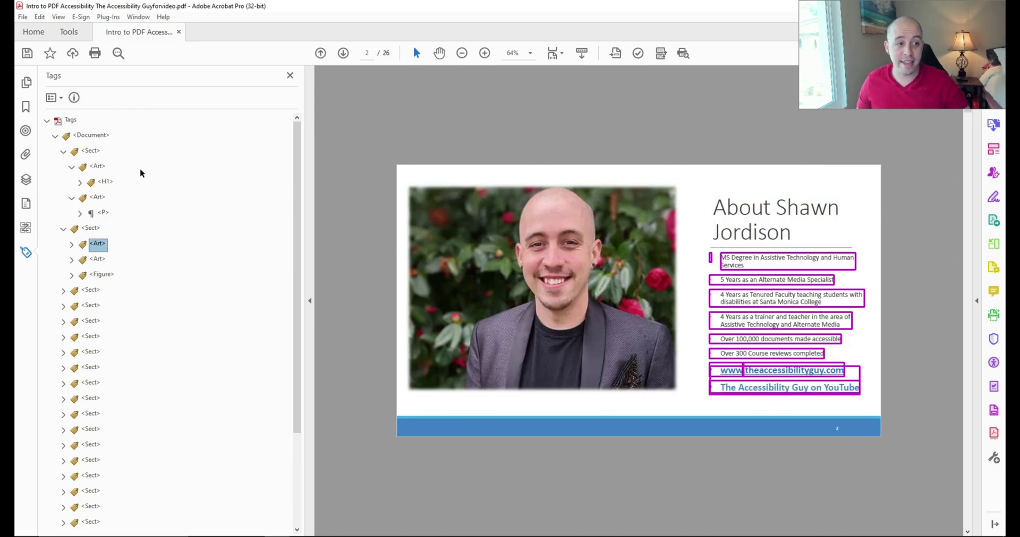
key("Right")
key("Down")
key("Down")
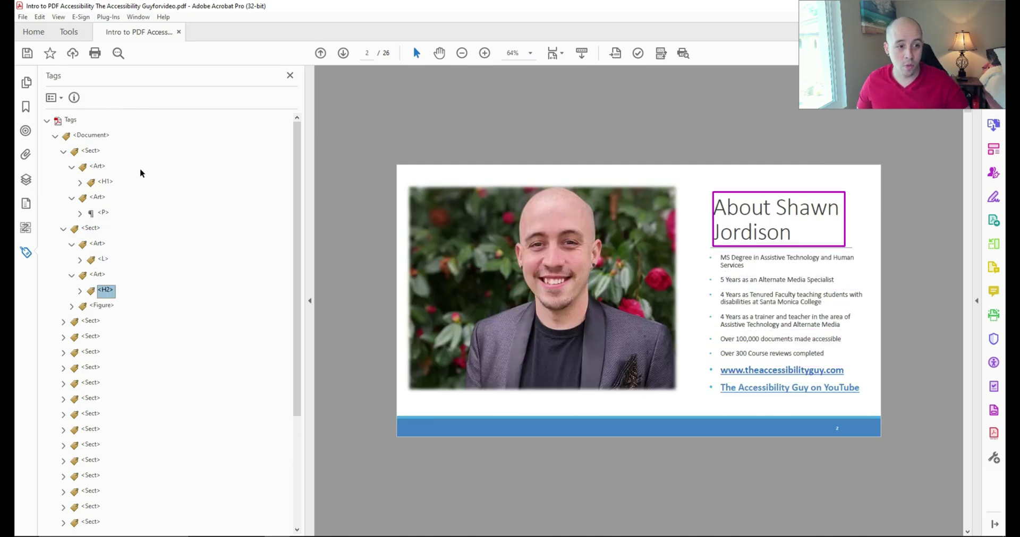
key("Down")
key("Up")
key("Right")
Examine the reading order of the second slide's list and heading tags.
key("Up")
key("Up")
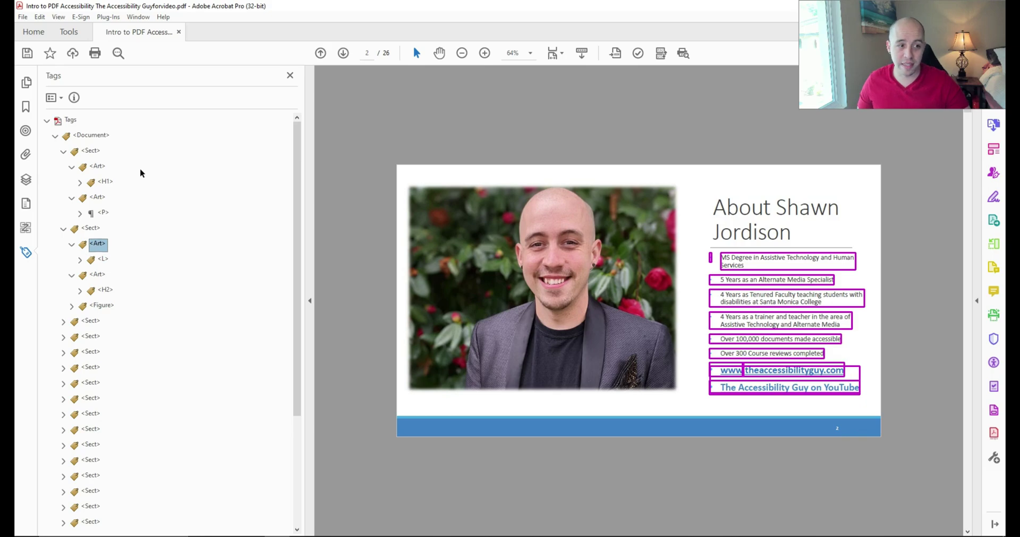
key("Down")
key("Up")
key("Up")
key("Down")
key("Down")
key("Down")
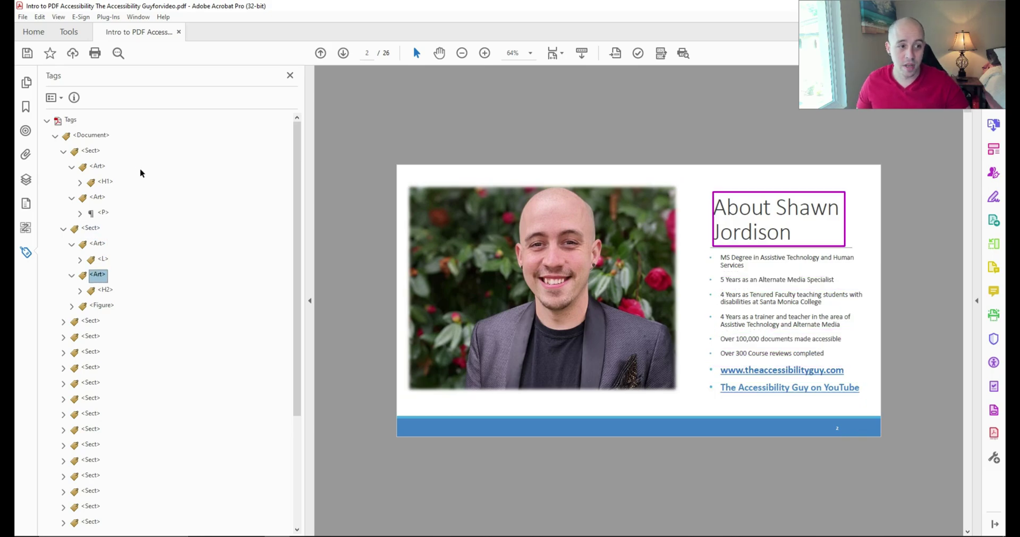
Move the second slide's H2 tag into the first Art tag of its Sect and place it before the L tag.
key("Down")
key("Up")
key("Up")
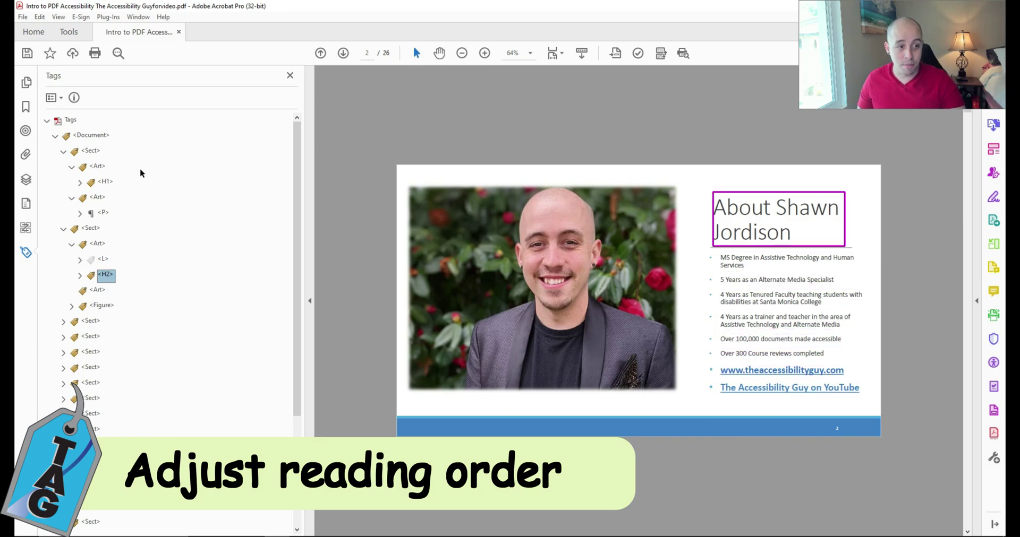
key("Down")
Delete the empty Art tag from the second slide's Sect and select the H2 tag.
key("Down")
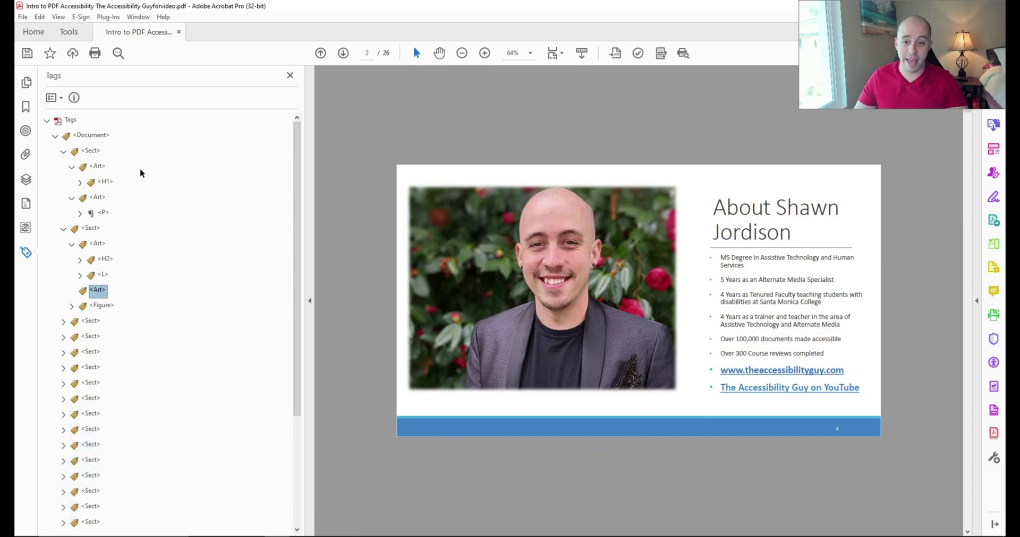
key("Delete")
key("Up")
key("Up")
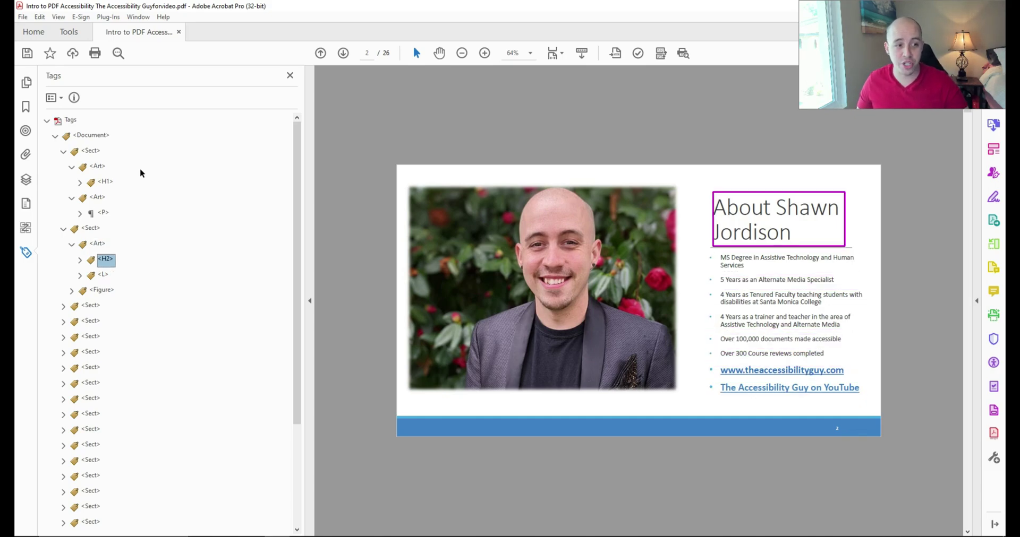
Move the second slide's Figure tag into the Art tag after the L tag and review its alternate text in the tag properties.
key("Down")
key("Down")
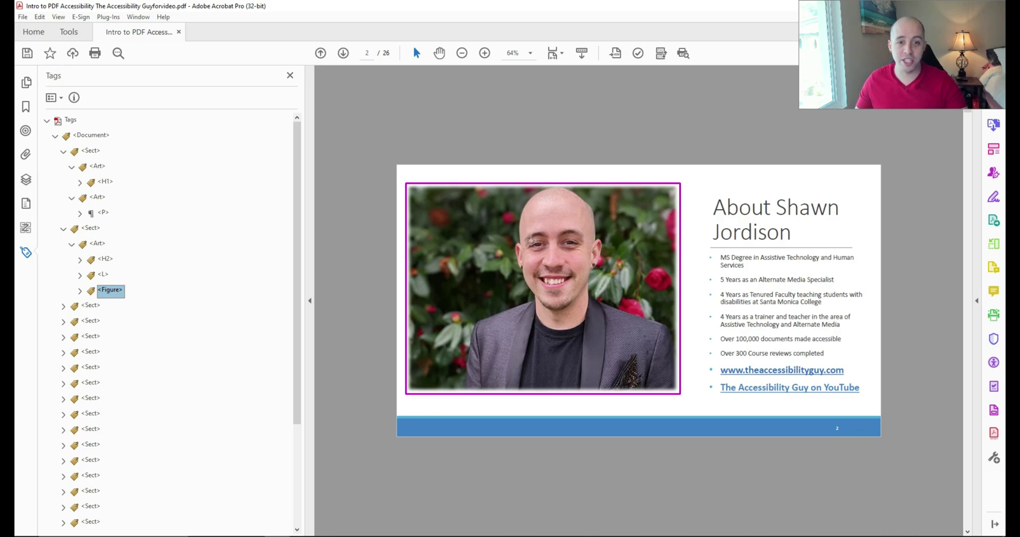
mouse_move(532, 240)
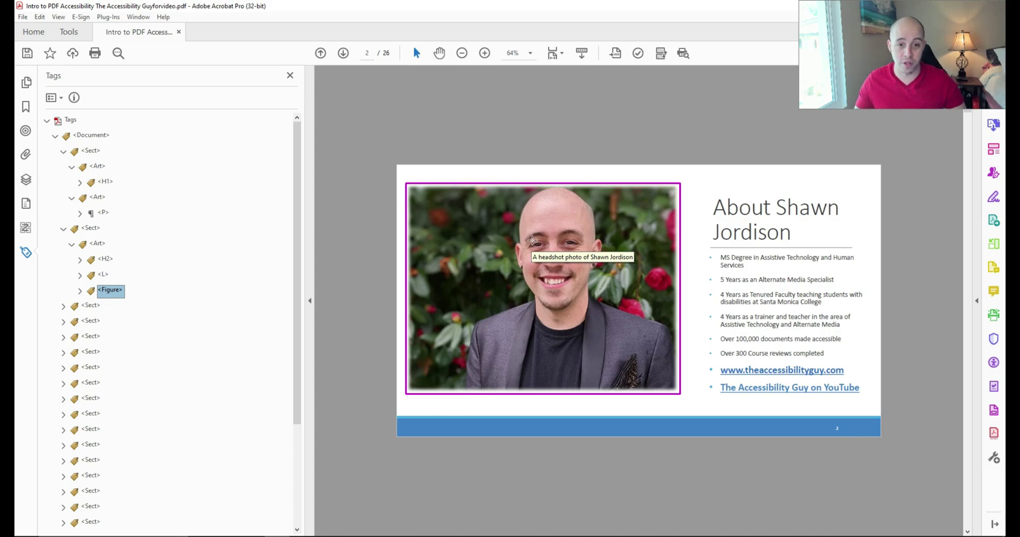
right_click(120, 294)
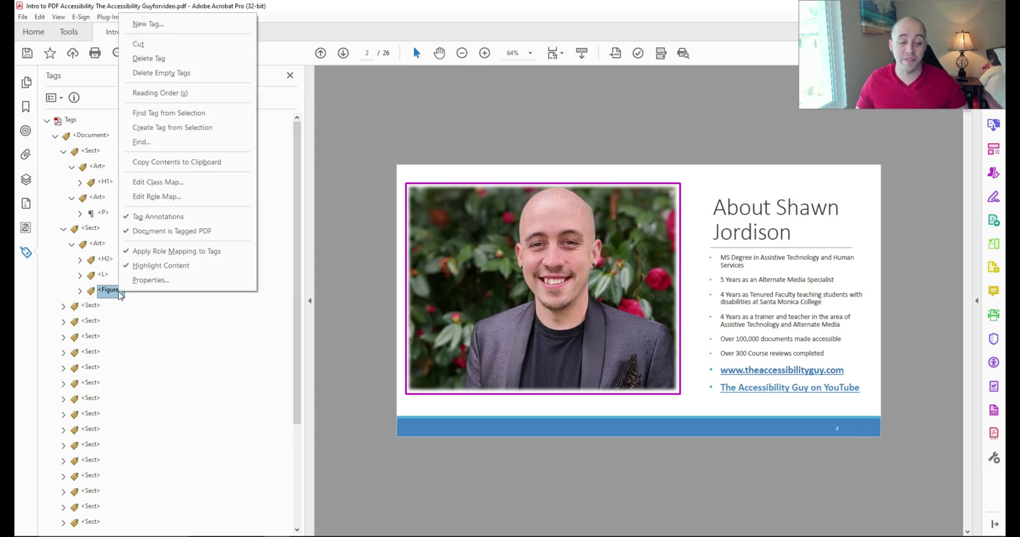
left_click(140, 280)
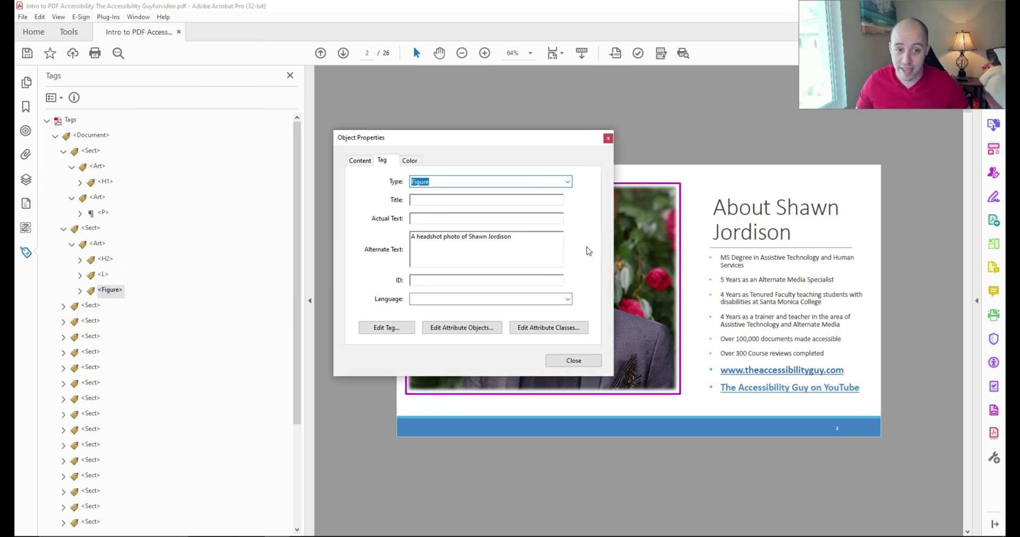
triple_click(533, 237)
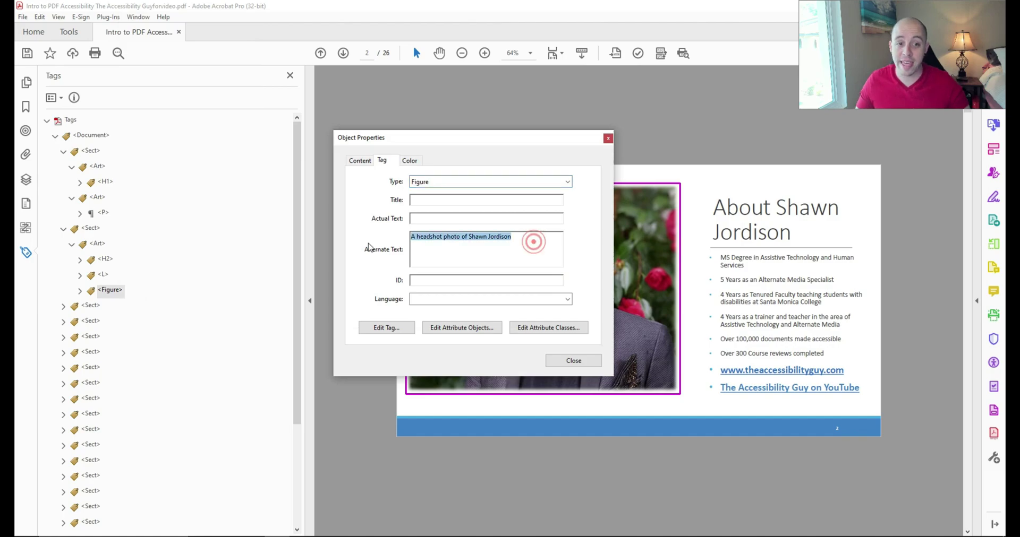
left_click(607, 138)
Collapse the first two Sect tags and label the first one Slide 1.
left_click(63, 229)
left_click(63, 151)
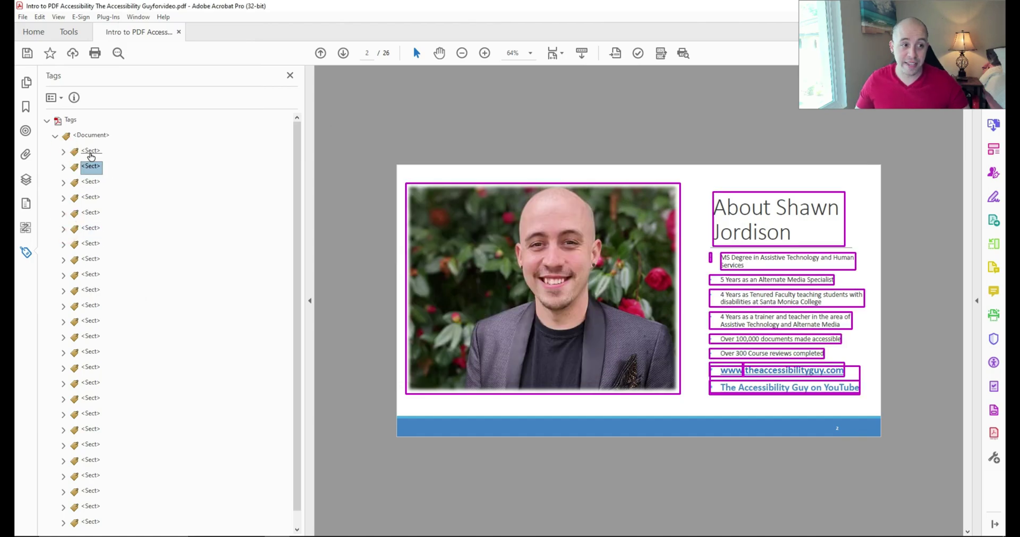
left_click(91, 154)
left_click(92, 154)
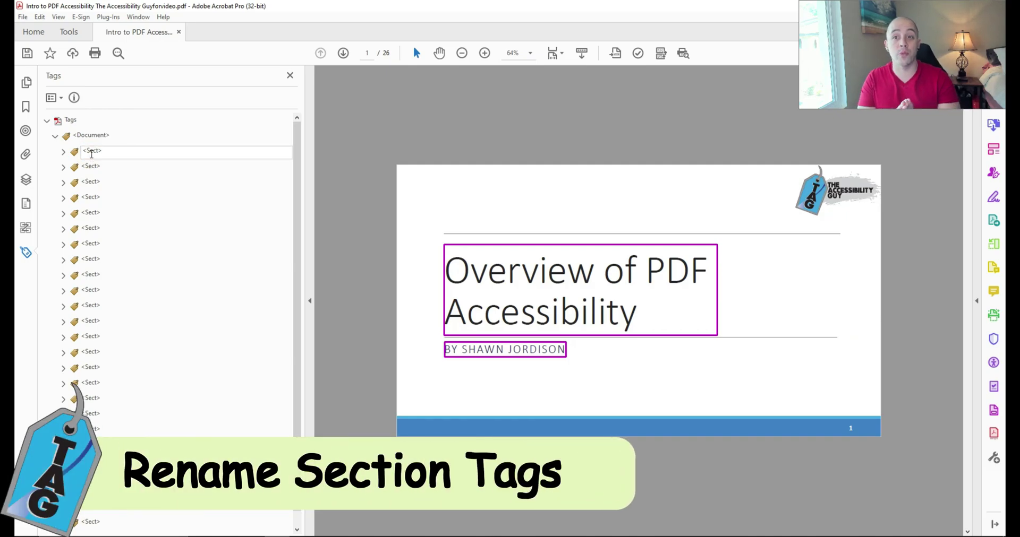
type("Slid")
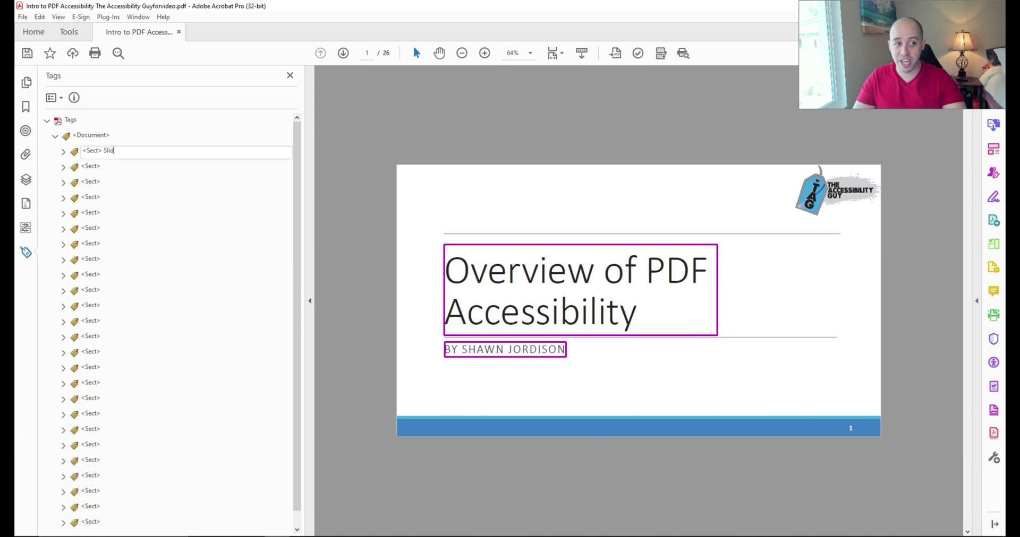
type("e 1")
key("Return")
Label the second and third Sect tags Slide 2 and Slide 3.
key("Down")
key("F2")
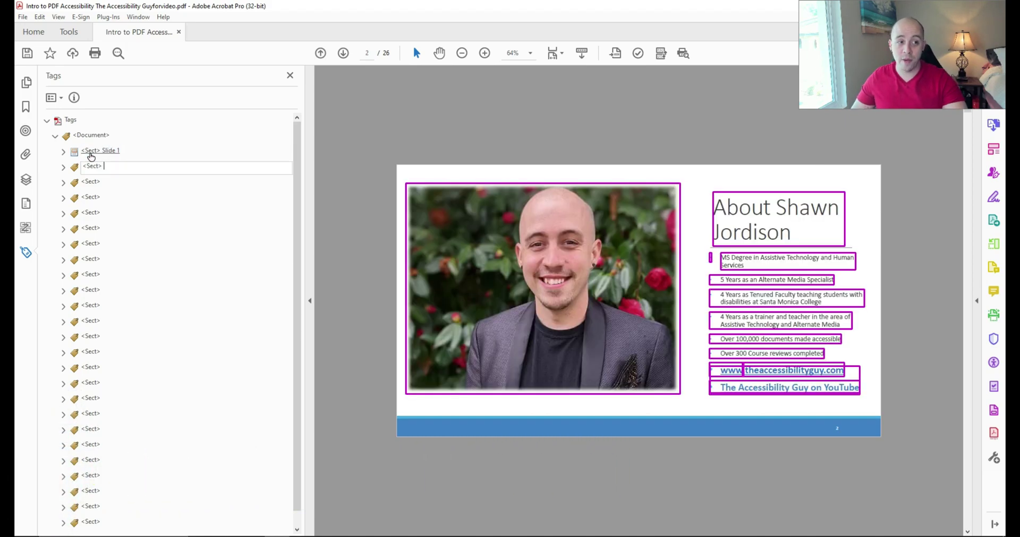
type("Slide 2")
key("Return")
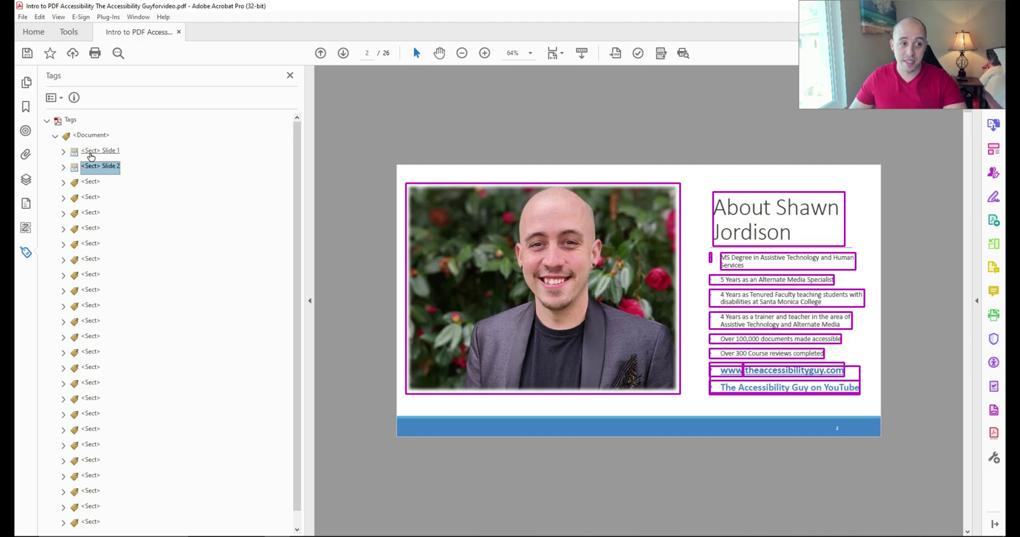
key("Down")
key("F2")
type("Slide 3")
key("Return")
Label the fourth and fifth Sect tags Slide 4 and Slide 5.
key("Down")
key("F2")
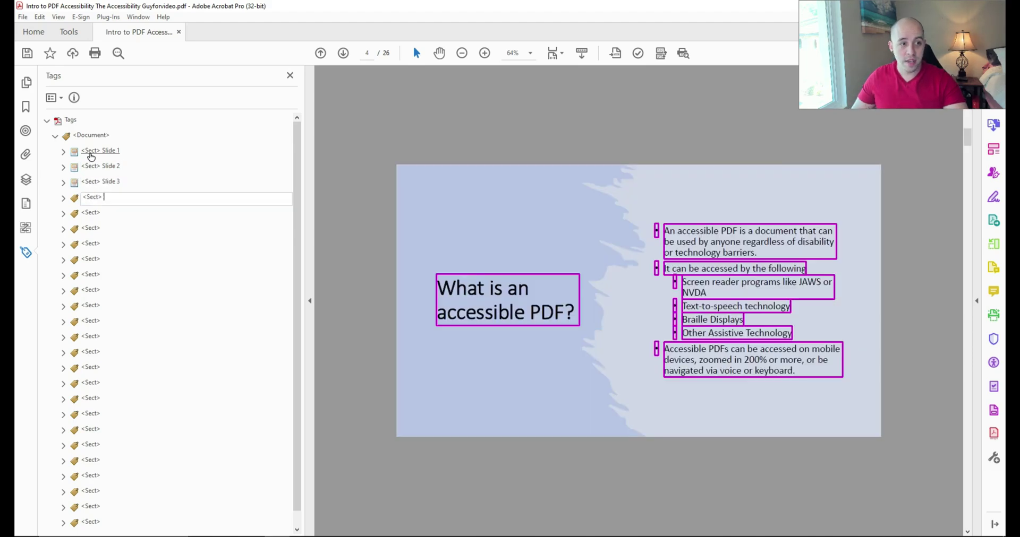
type("S")
type("lide 4")
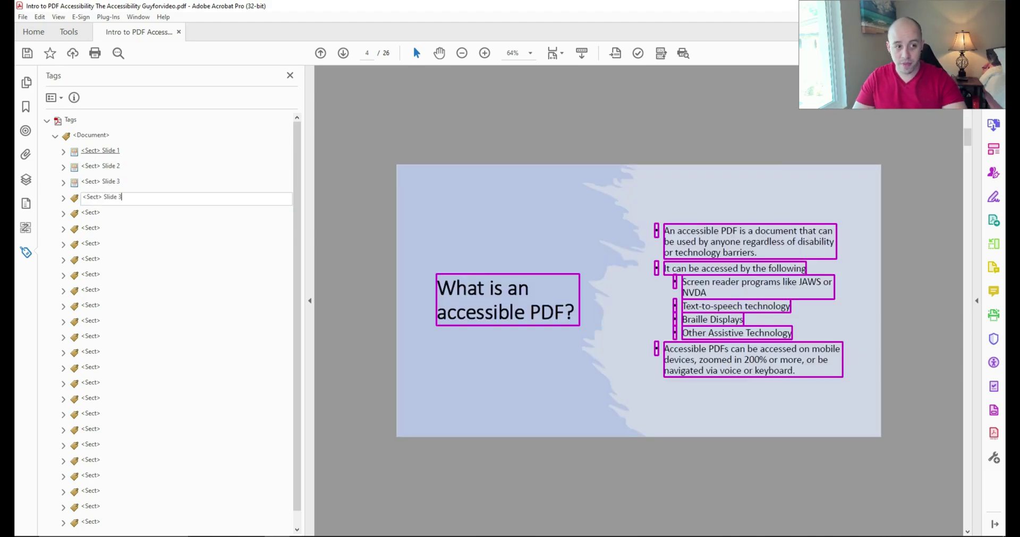
key("Return")
key("Down")
key("F2")
type("Sl")
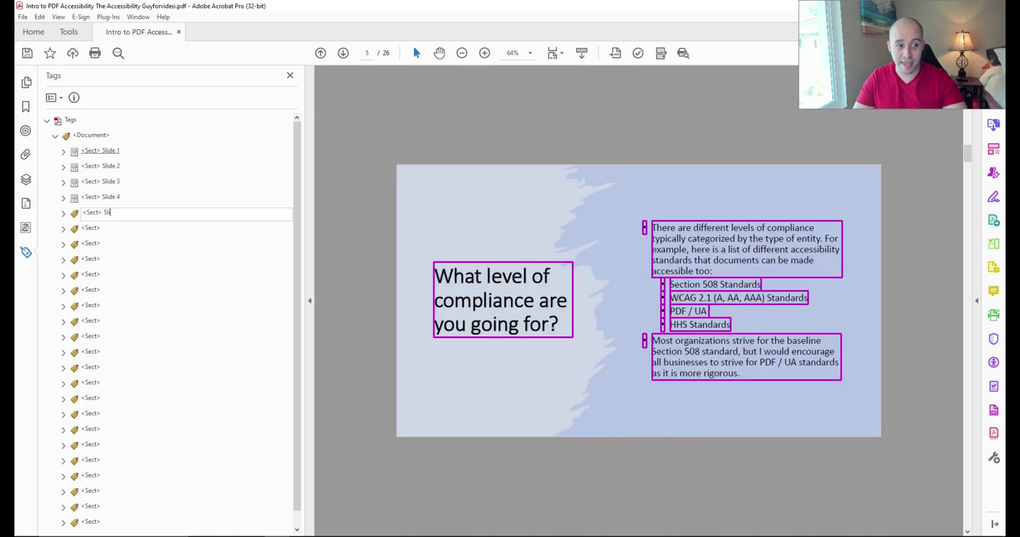
type("ide 5")
key("Return")
Label the sixth and seventh Sect tags Slide 6 and Slide 7.
key("Down")
key("F2")
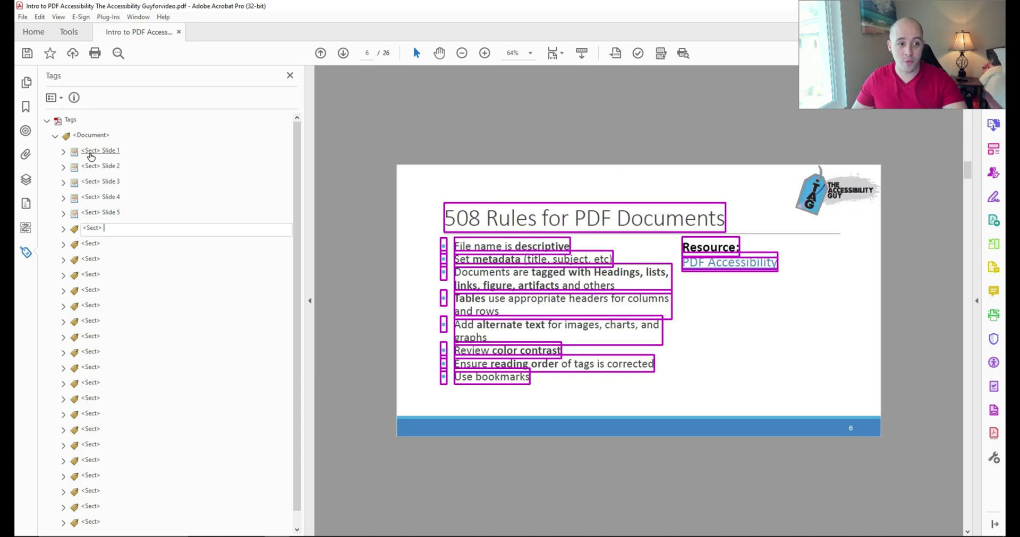
type("Slide 6")
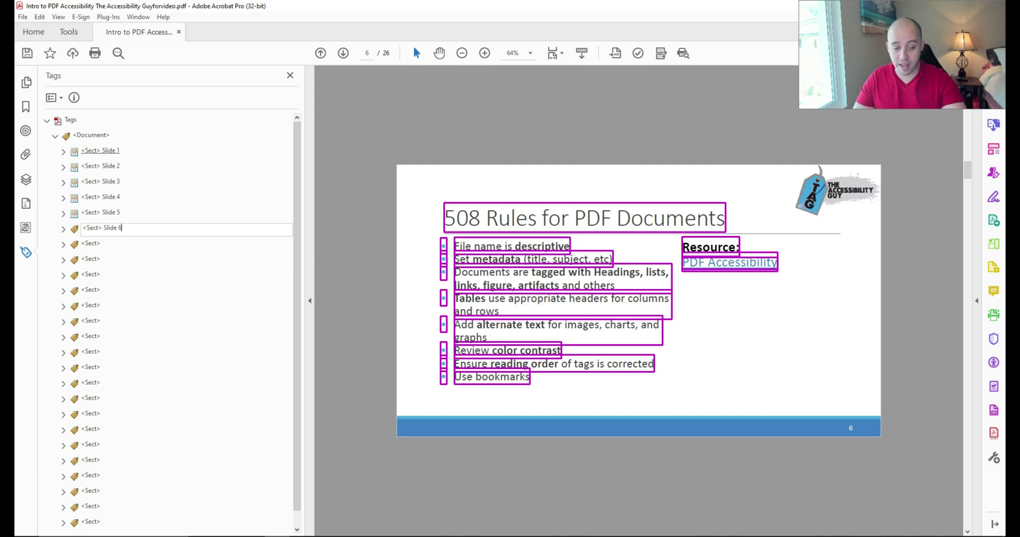
key("Return")
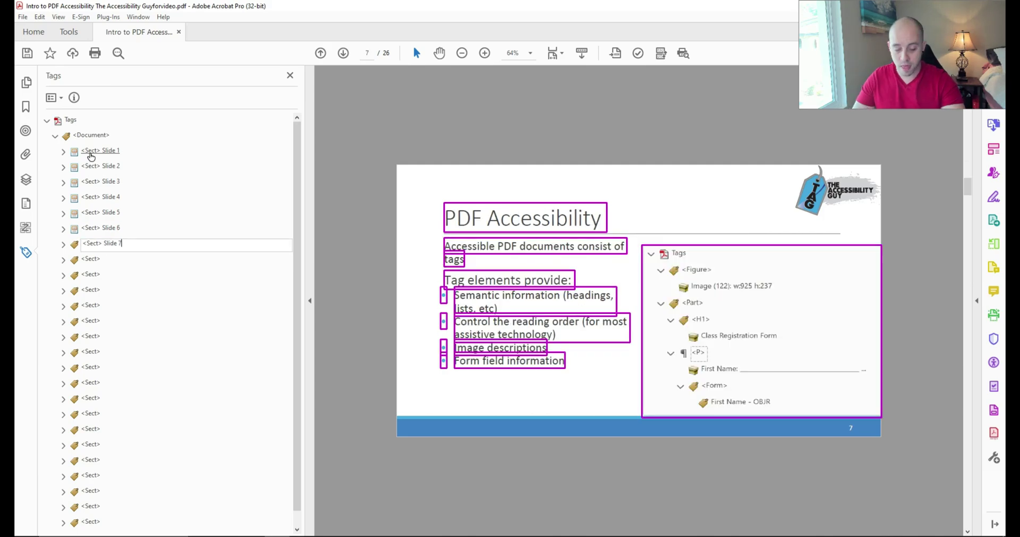
key("Return")
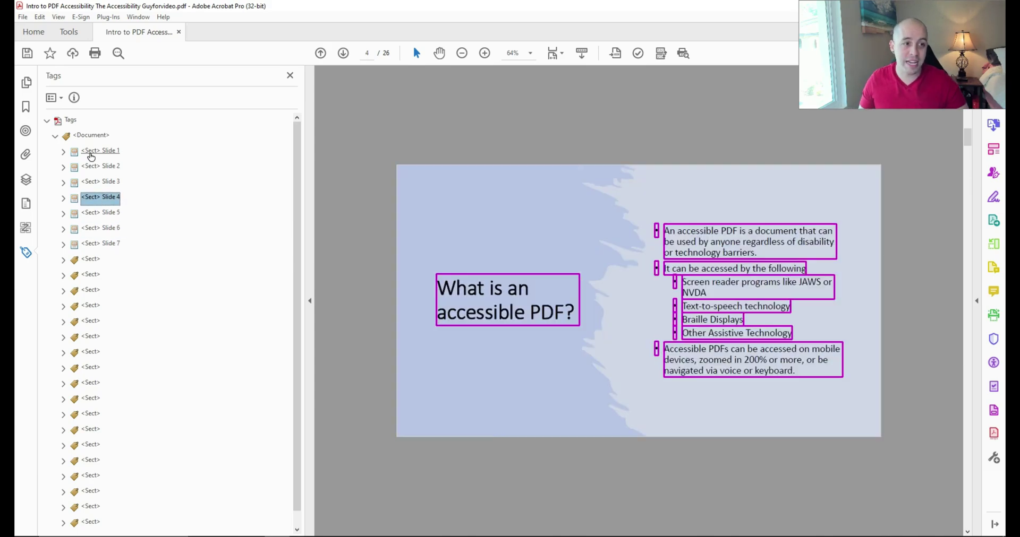
Expand the Slide 2 Sect and its Art tag and select the L tag.
key("Up")
key("Up")
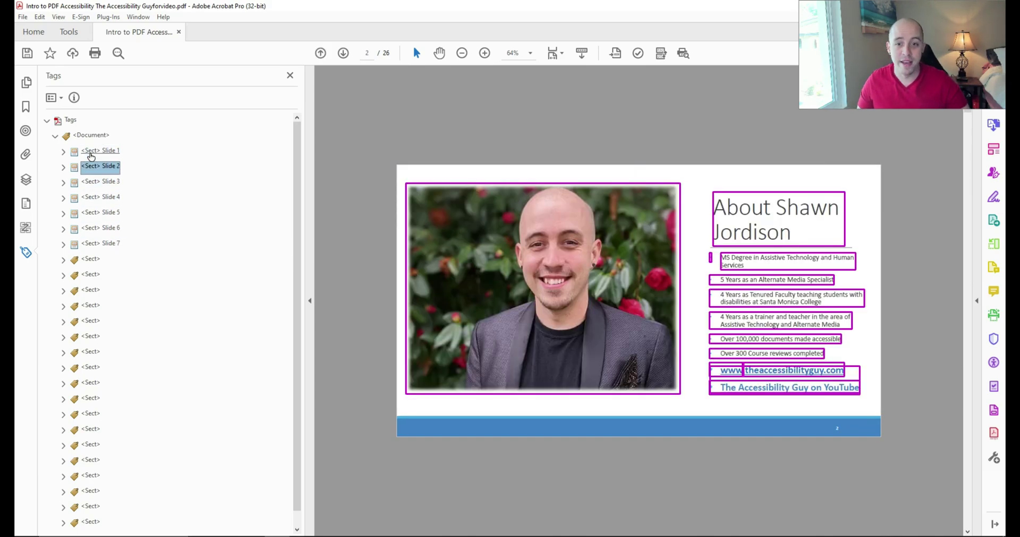
key("Right")
key("Right")
key("Down")
key("Down")
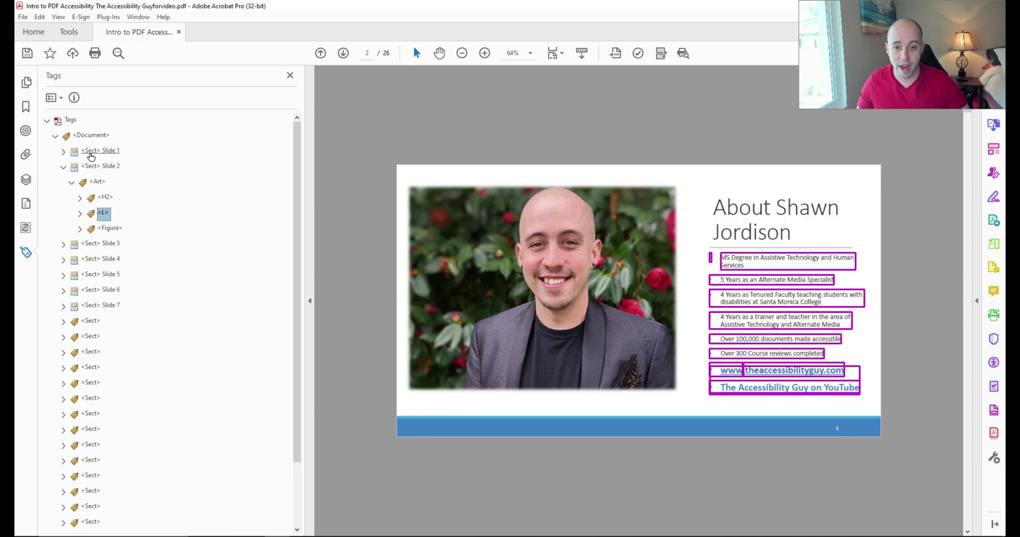
Expand the Slide 2 list and its website list item down to the LBody tag.
key("Right")
key("Down")
key("Down")
key("Down")
key("Down")
key("Down")
key("Down")
key("Down")
key("Down")
key("Up")
key("Right")
key("Right")
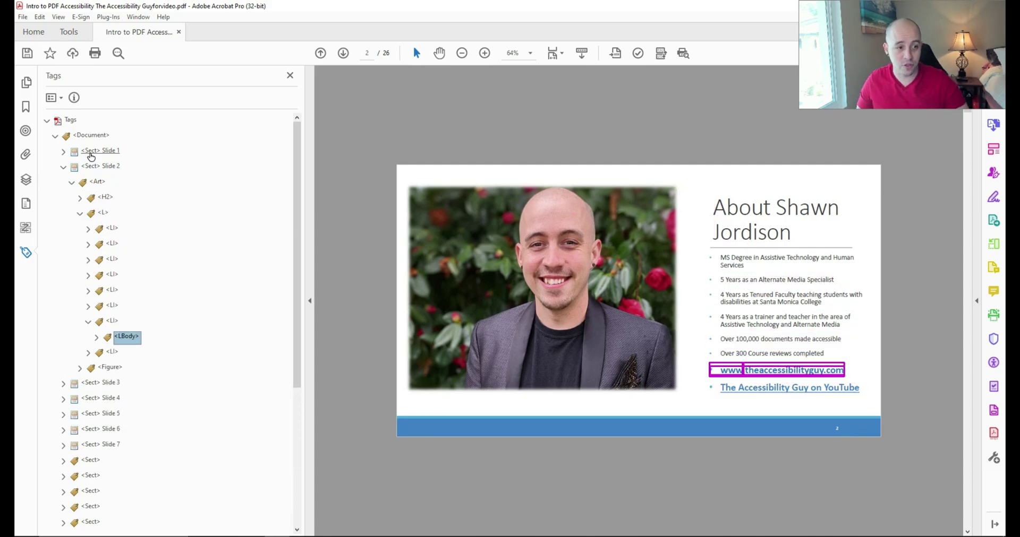
Expand the website item's LBody and Link tags and check the text containers and Link - OBJR.
key("Right")
key("Right")
key("Right")
key("Right")
key("Down")
key("Down")
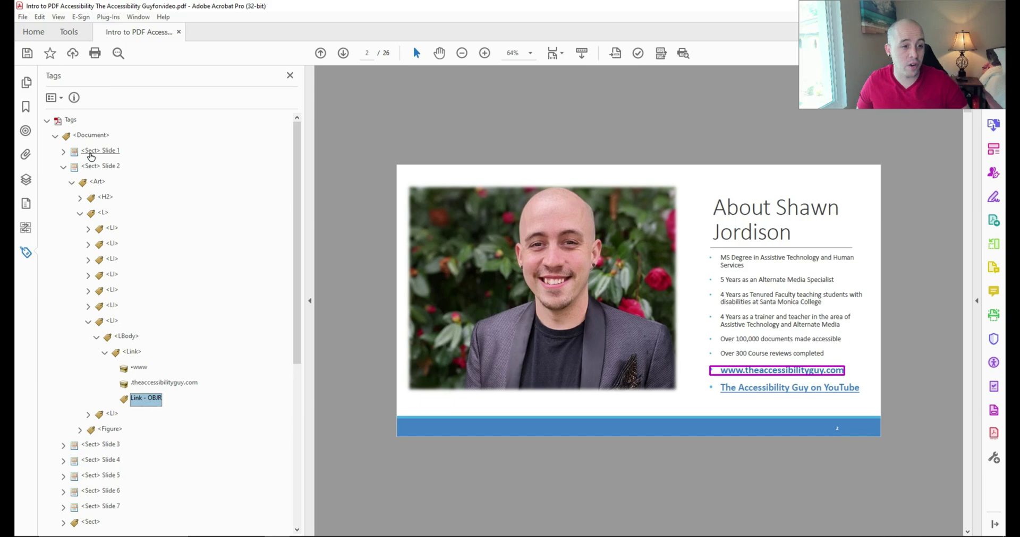
Expand the Slide 2 YouTube list item down to its Link contents and continue to the Slide 3 Sect.
key("Down")
key("Right")
key("Right")
key("Right")
key("Right")
key("Right")
key("Down")
key("Down")
key("Down")
key("Down")
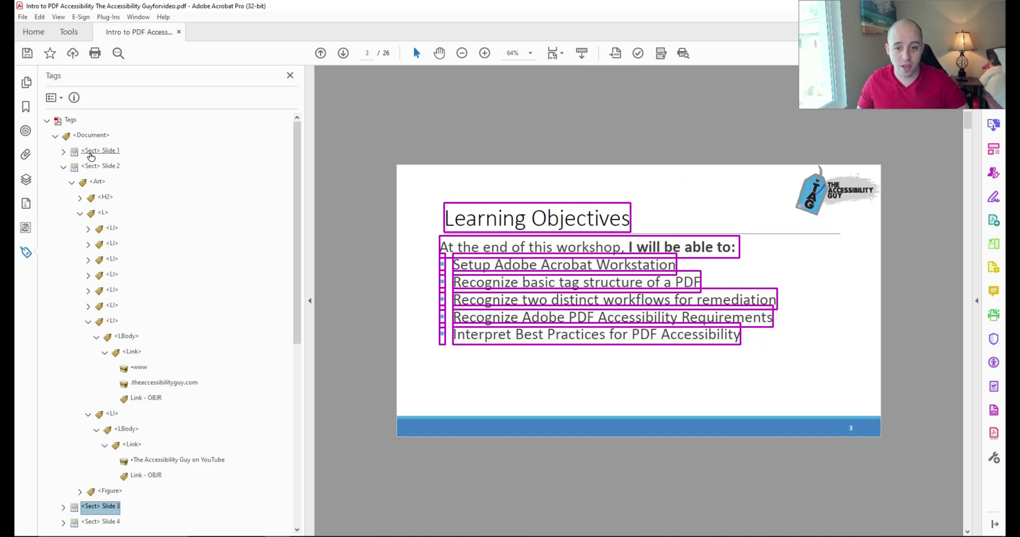
Expand the Slide 3 Sect and its Art tags to examine the order of the H2, P and L tags.
key("Right")
key("Right")
key("Right")
key("Right")
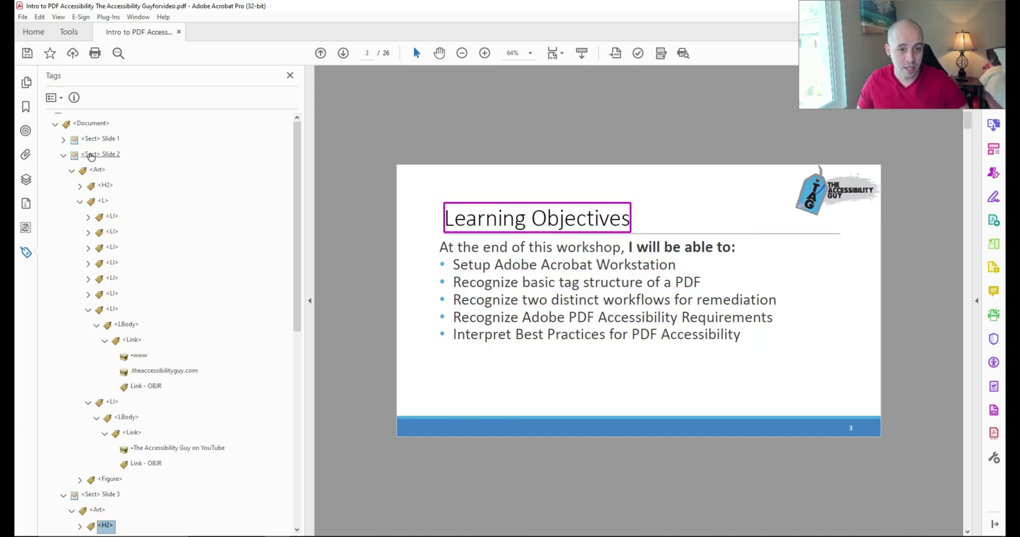
key("Down")
key("Right")
key("Right")
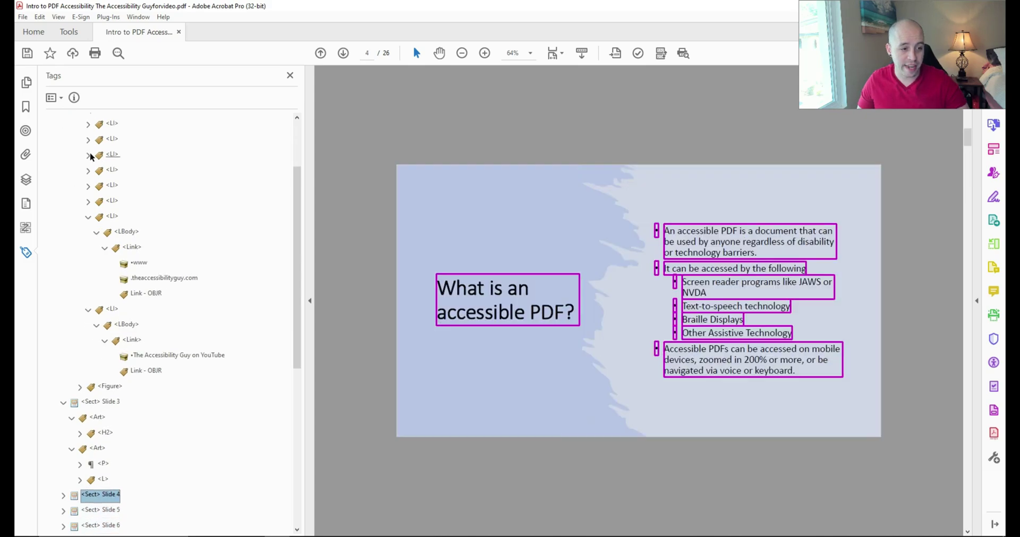
key("Down")
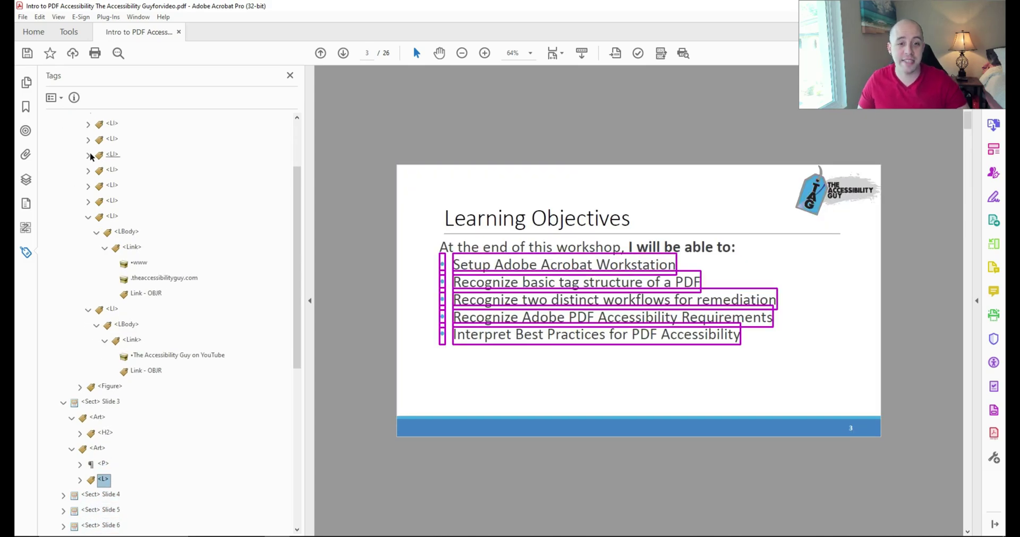
Expand the Slide 4 Sect and its Art tags to check the heading and list order.
key("Down")
key("Right")
key("Down")
key("Down")
key("Down")
key("Down")
key("Down")
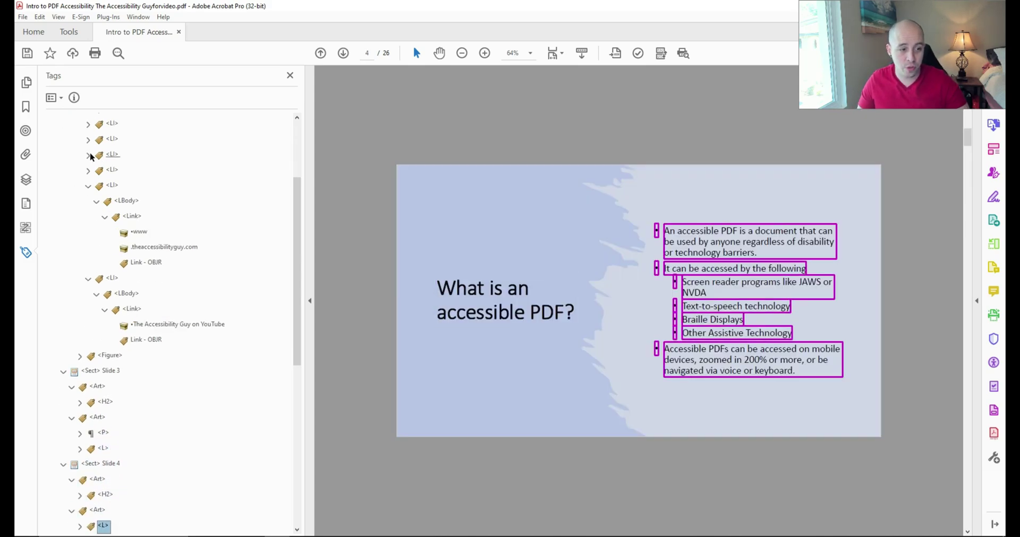
Expand the Slide 5 Sect and both of its Art tags down to the H2 and L tags.
key("Down")
key("Down")
key("Down")
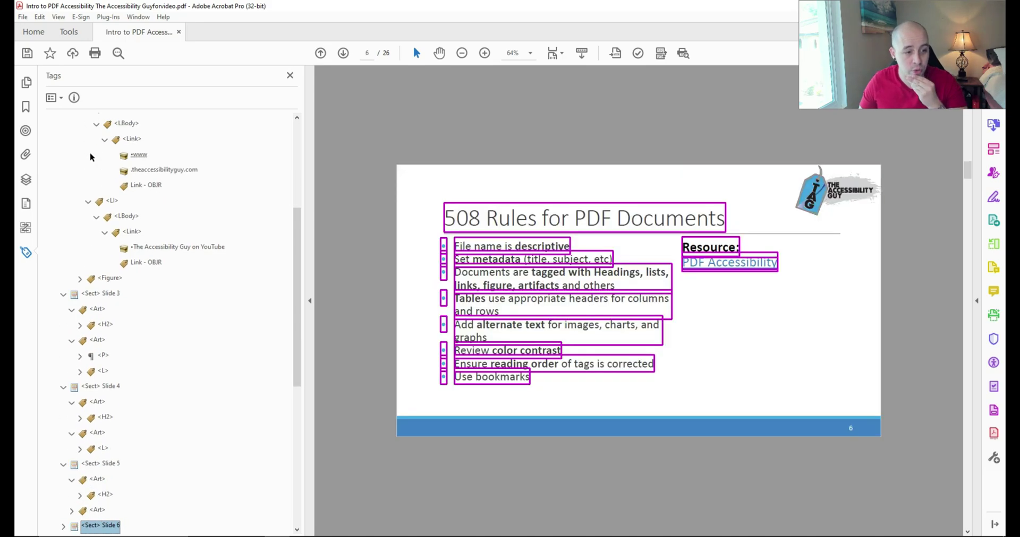
key("Up")
key("Right")
Expand the Slide 6 Sect and its Art tags to examine the order of the heading, list and resource paragraphs.
key("Down")
key("Down")
key("Right")
key("Down")
key("Down")
key("Down")
key("Down")
key("Down")
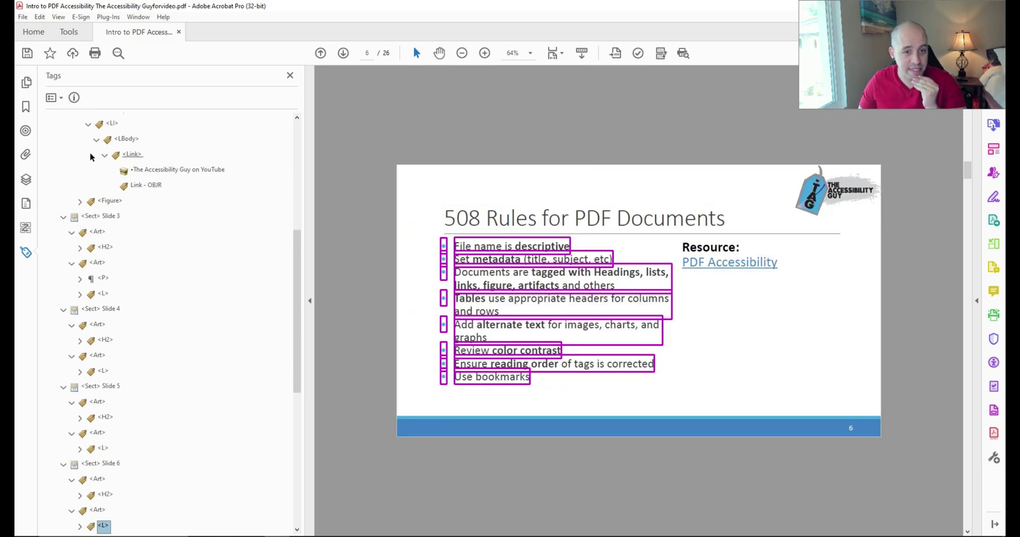
key("Right")
key("Down")
key("Down")
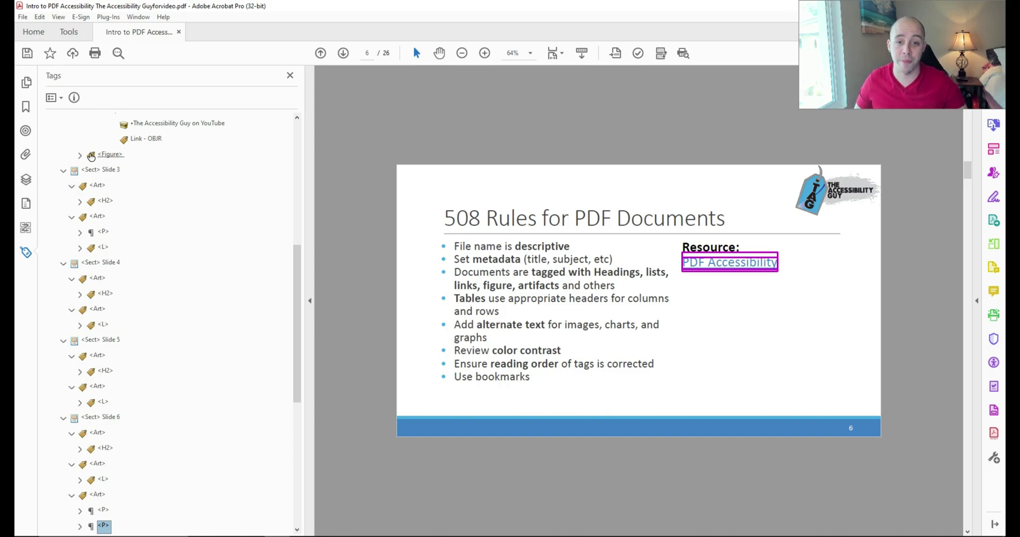
Expand the Slide 7 Sect and its Art tags to examine the H2 and L tags.
key("Down")
key("Down")
key("Down")
key("Down")
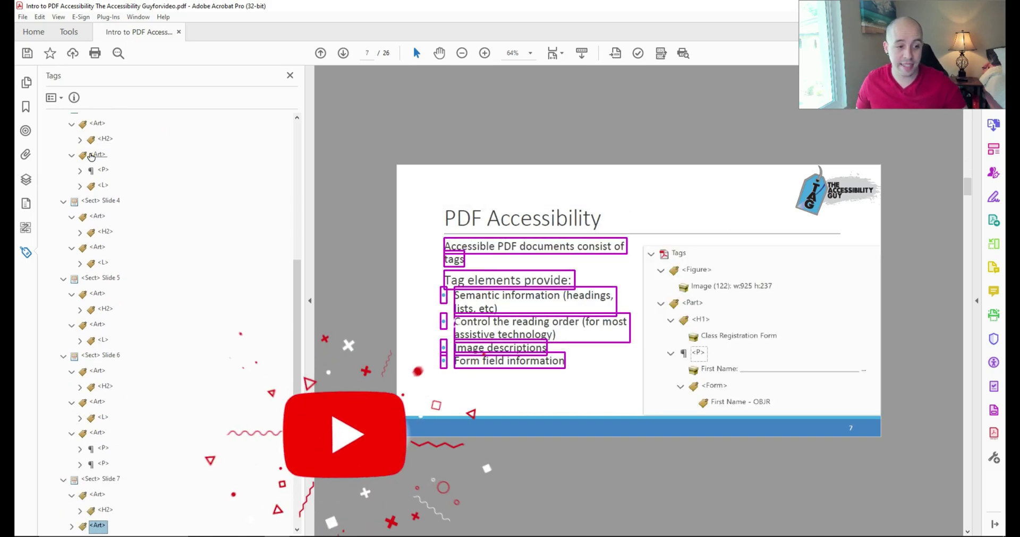
key("Down")
key("Up")
key("Down")
key("Up")
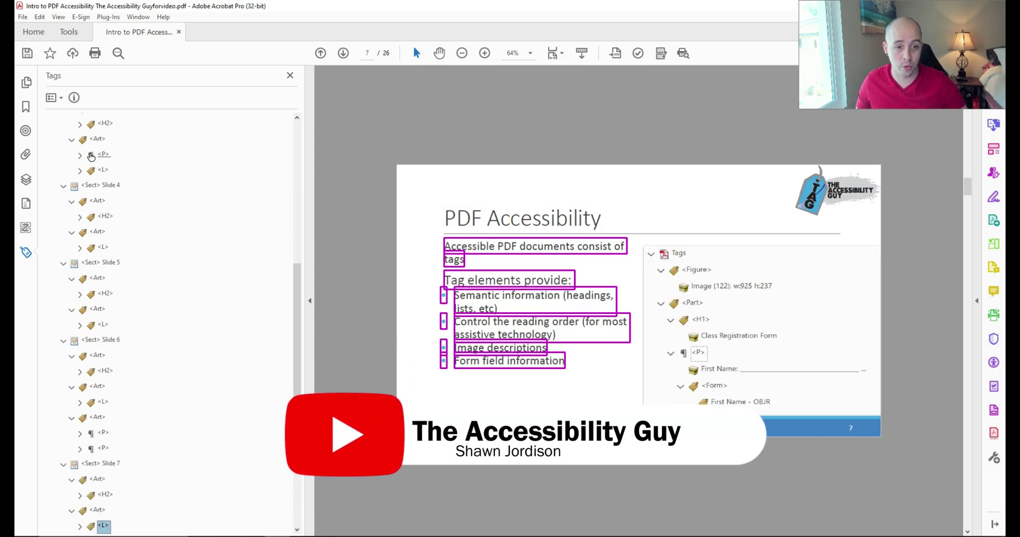
Check the Slide 7 Figure tag's place after the list and continue to the eighth slide's Sect.
key("Right")
key("Down")
key("Down")
key("Up")
key("Down")
key("Right")
key("Down")
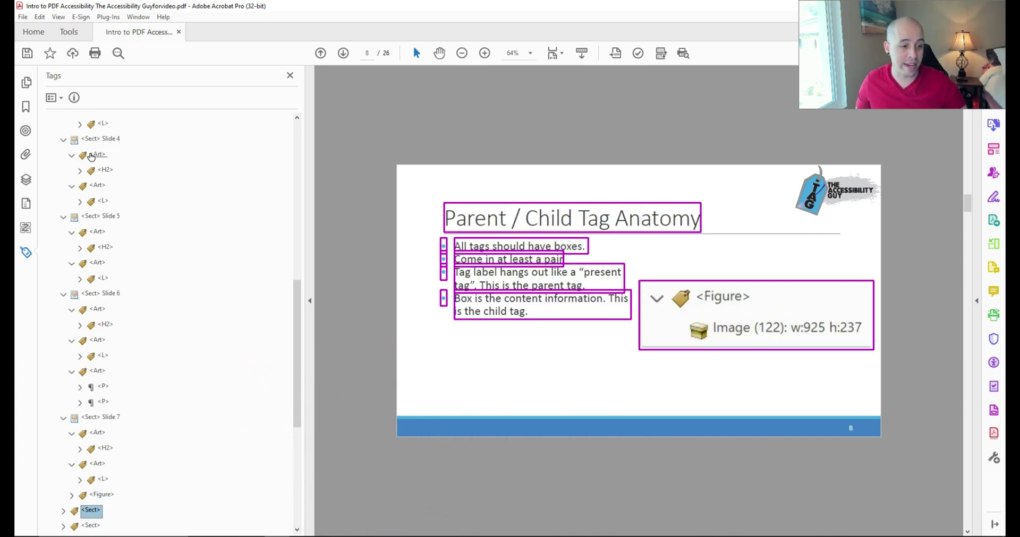
Expand the eighth slide's Sect, Art and H2 tags to check the heading content and list.
key("Right")
key("Down")
key("Right")
key("Down")
key("Down")
key("Right")
key("Down")
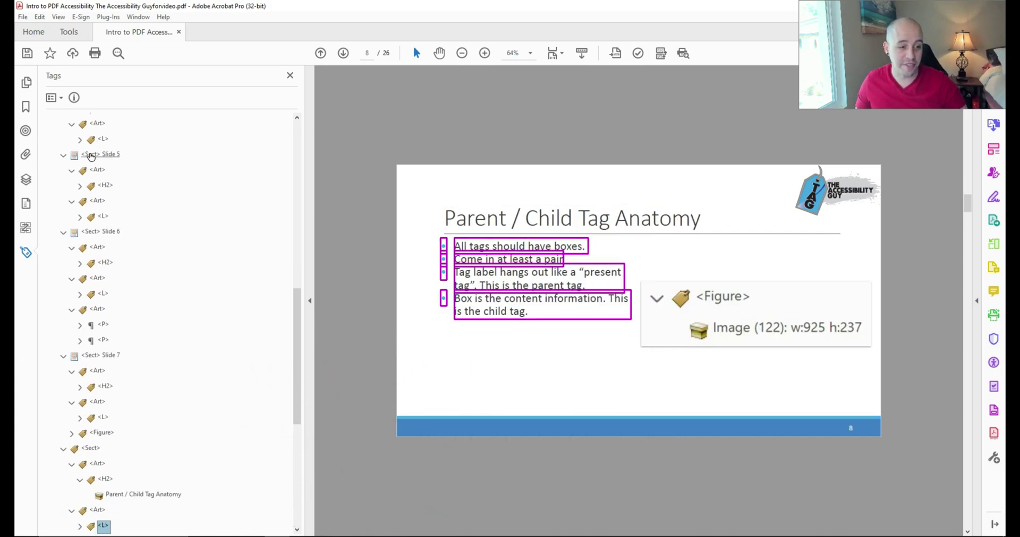
Expand the eighth slide's Figure tag to see its image content and open the ninth slide's Sect.
key("Down")
key("Right")
key("Down")
key("Down")
key("Right")
key("Down")
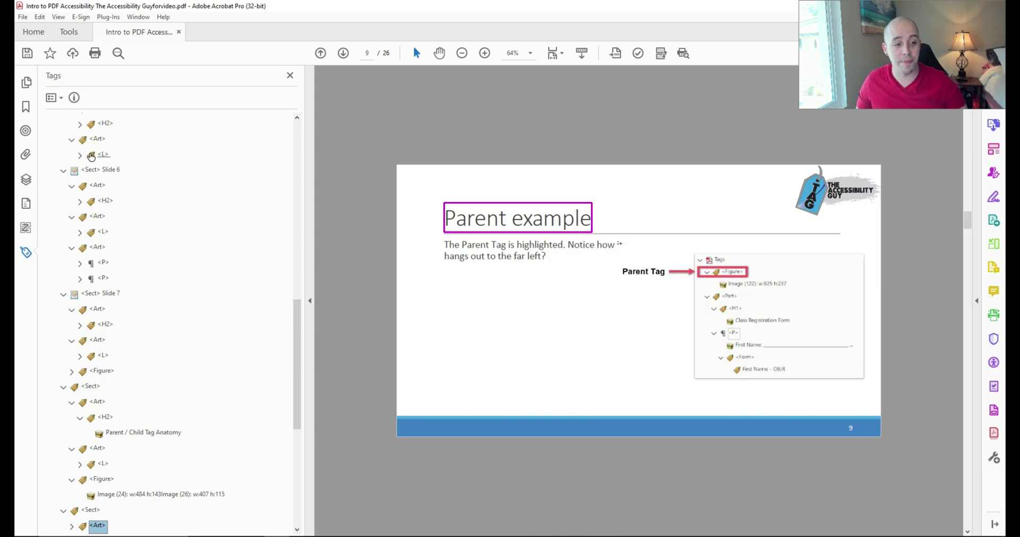
Expand the ninth slide's Art tags to examine the order of its heading and body text.
key("Down")
key("Right")
key("Down")
key("Up")
key("Up")
key("Right")
key("Down")
key("Down")
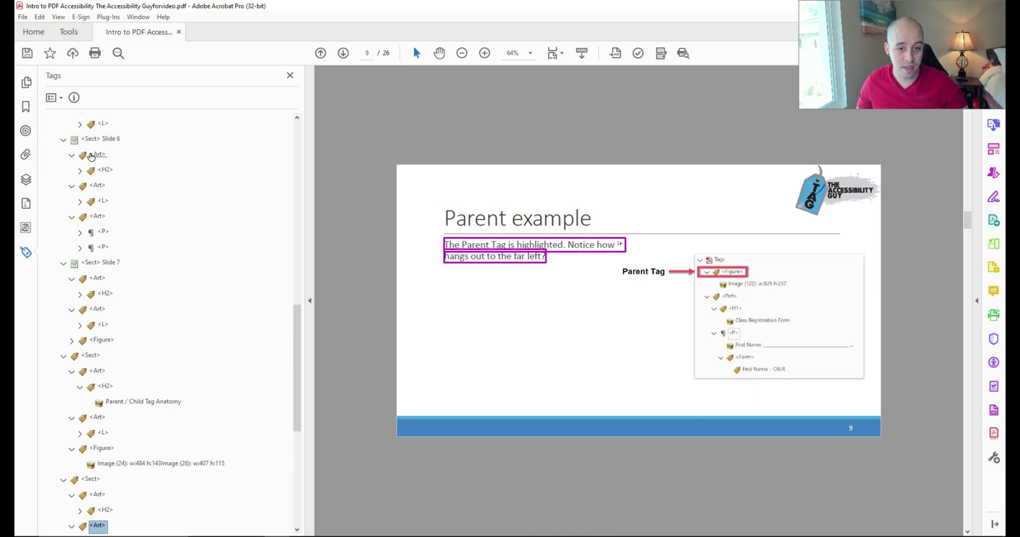
Expand the ninth slide's Figure tag after its list to see the image content.
key("Down")
key("Down")
key("Right")
key("Down")
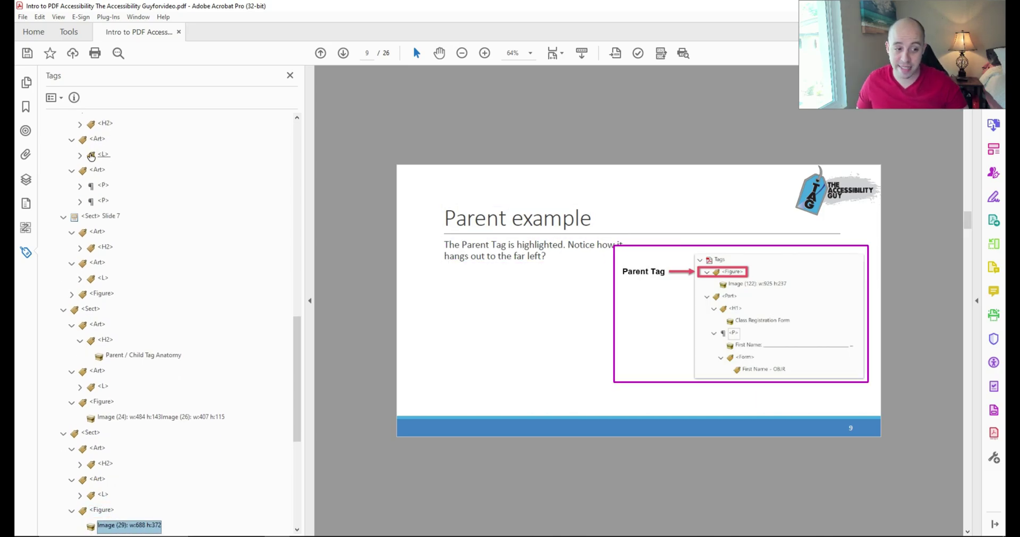
Open the tenth slide's Sect and heading Art tags to reach its H2.
key("Down")
key("Right")
key("Down")
key("Right")
key("Down")
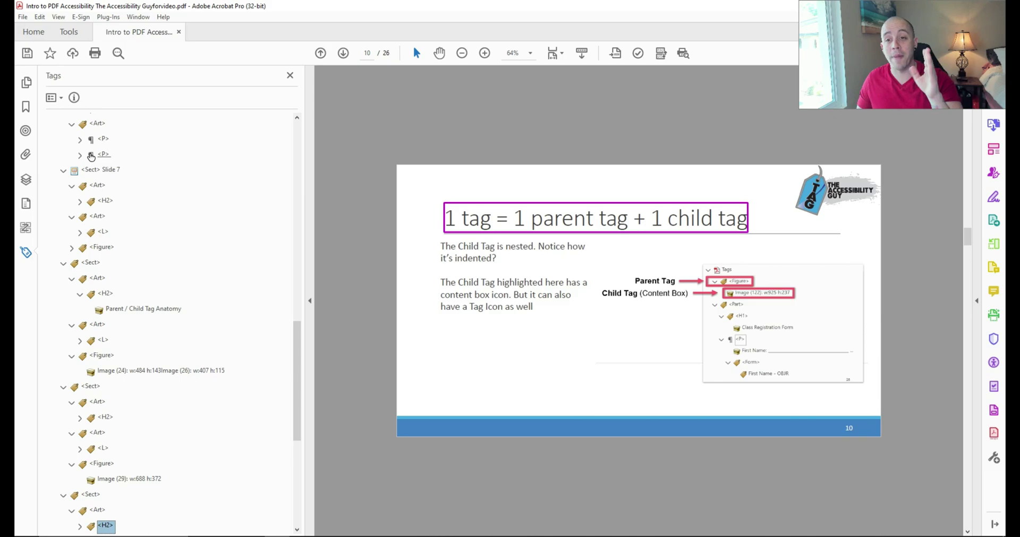
Expand the tenth slide's H2 and body Art tags to check the heading content and paragraph order.
key("Right")
key("Down")
key("Down")
key("Right")
key("Down")
key("Down")
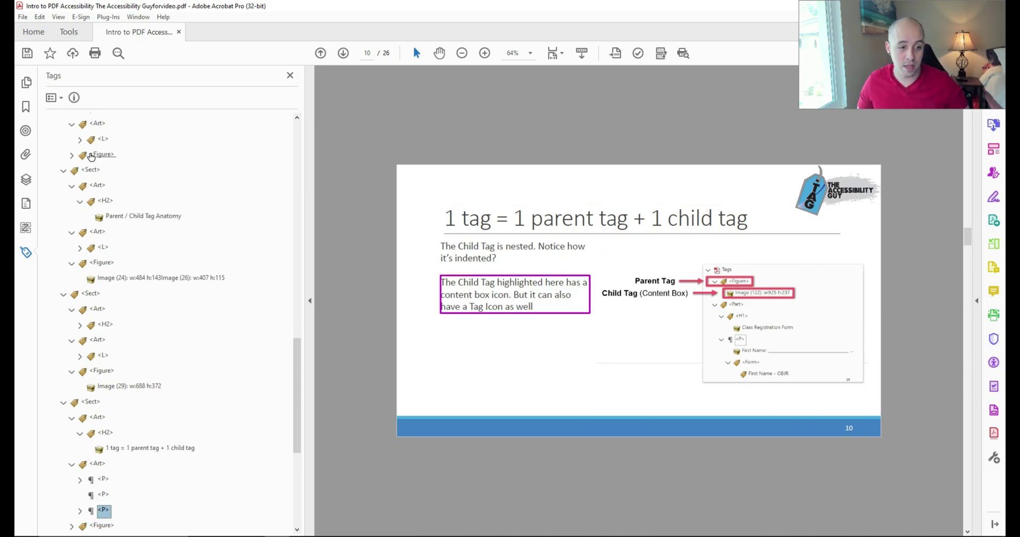
Expand the tenth slide's Figure tag and open the eleventh slide's Sect and heading Art tags.
key("Down")
key("Down")
key("Right")
key("Down")
key("Down")
key("Right")
key("Down")
key("Right")
key("Down")
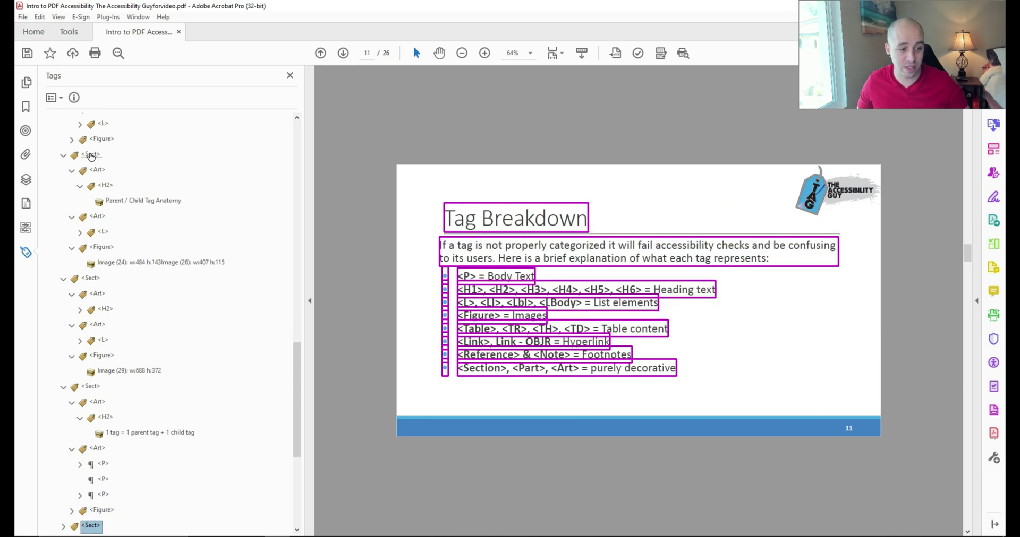
key("Down")
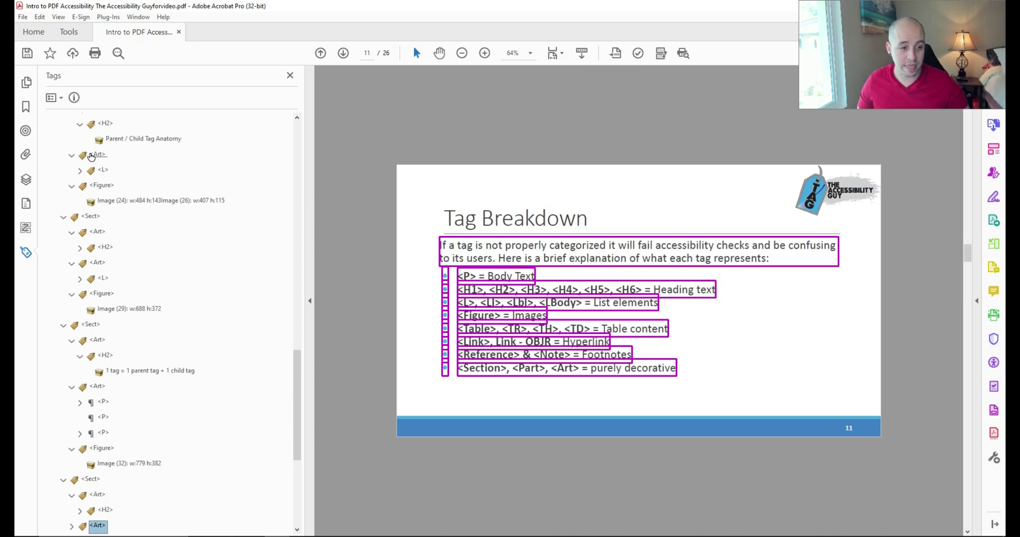
Expand the eleventh slide's body Art and L tags to check the paragraph and list items.
key("Right")
key("Down")
key("Down")
key("Right")
key("Down")
key("Down")
key("Down")
key("Down")
key("Down")
key("Down")
key("Down")
key("Down")
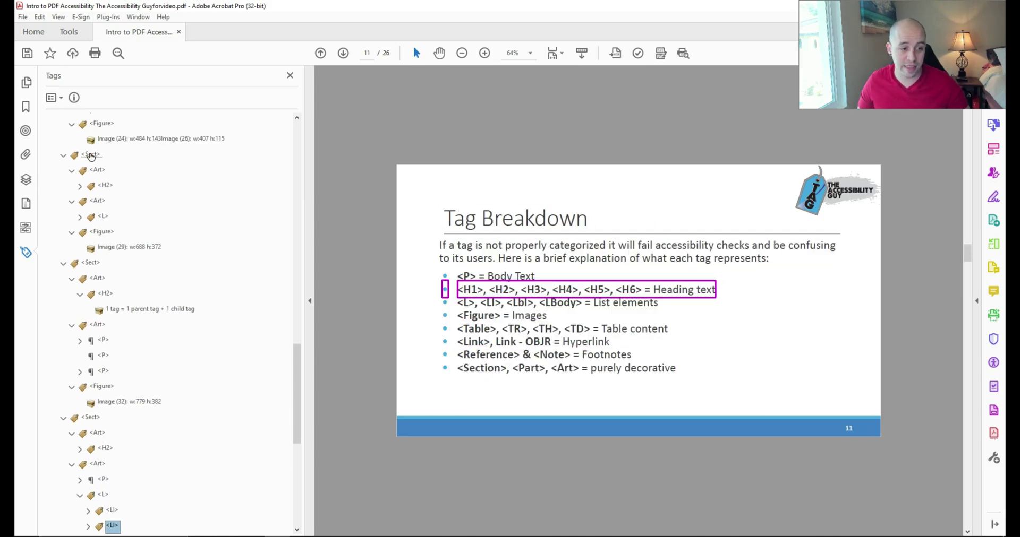
Check the remaining list items of the eleventh slide and the twelfth slide's Sect, H2 and L tags.
key("Down")
key("Down")
key("Down")
key("Down")
key("Down")
key("Down")
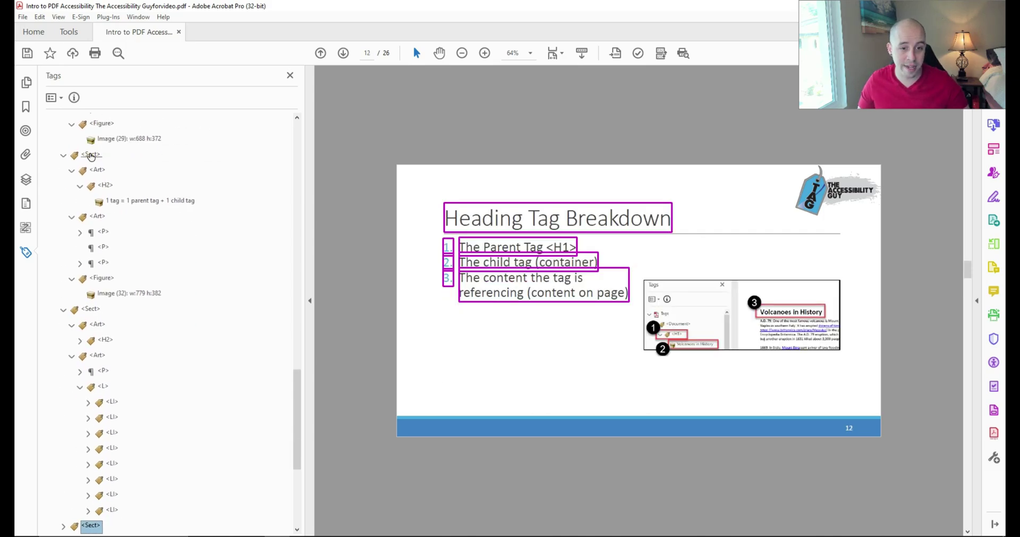
key("Down")
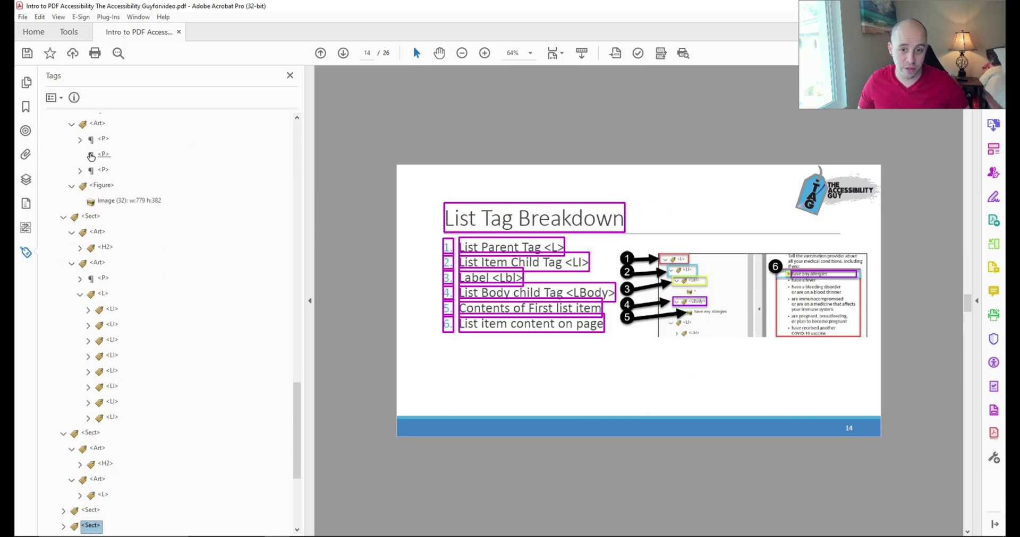
Go through the Sect tags from the fourteenth slide and expand the seventeenth slide's Sect down to its list.
key("Down")
key("Down")
key("Down")
key("Down")
key("Down")
key("Down")
key("Down")
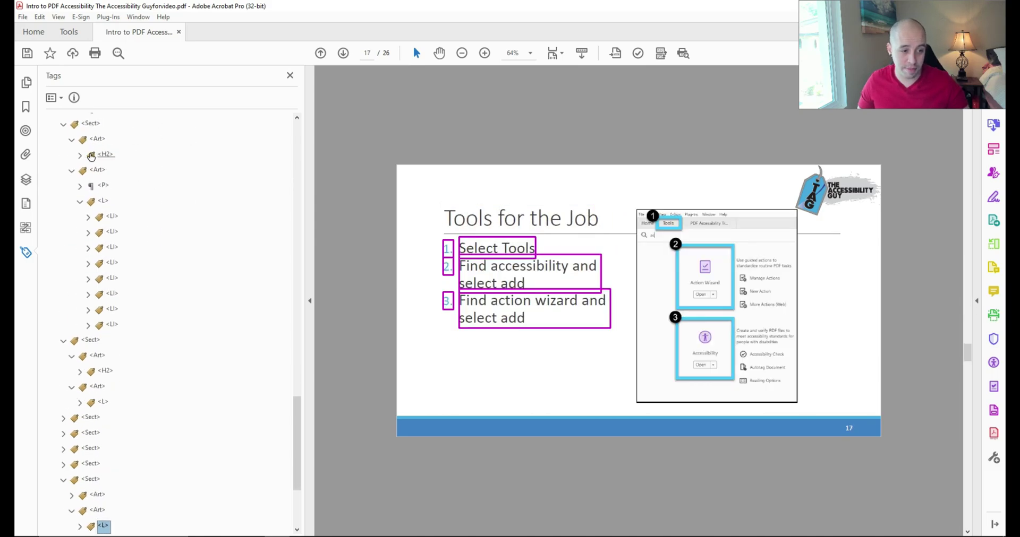
Open the eighteenth slide's Sect and heading Art tags to examine its H2 and body content.
key("Right")
key("Down")
key("Down")
key("Down")
key("Down")
key("Down")
key("Down")
key("Down")
key("Down")
key("Down")
key("Down")
key("Down")
key("Down")
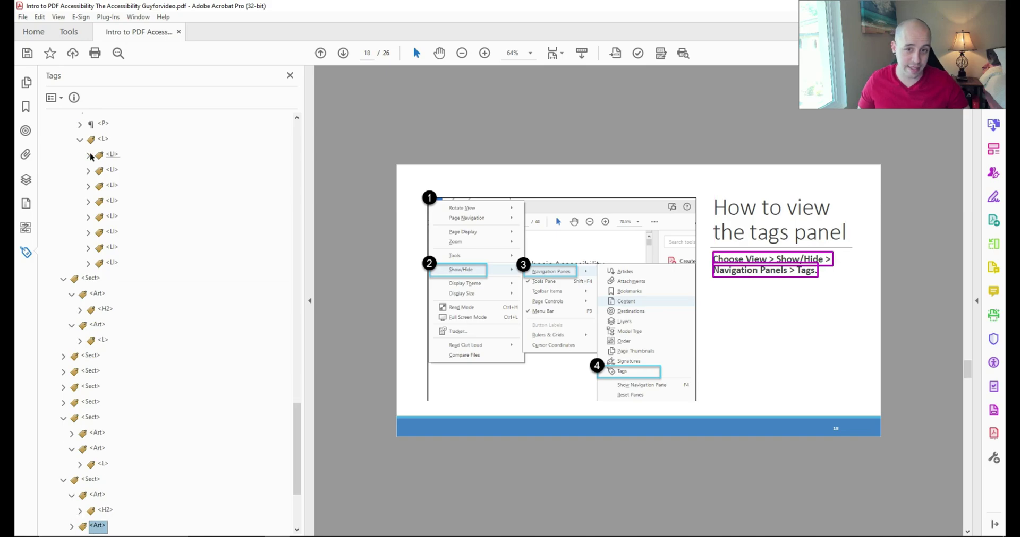
Expand the twenty-first slide's Art tags to examine the order of its H2, P and L tags.
key("Right")
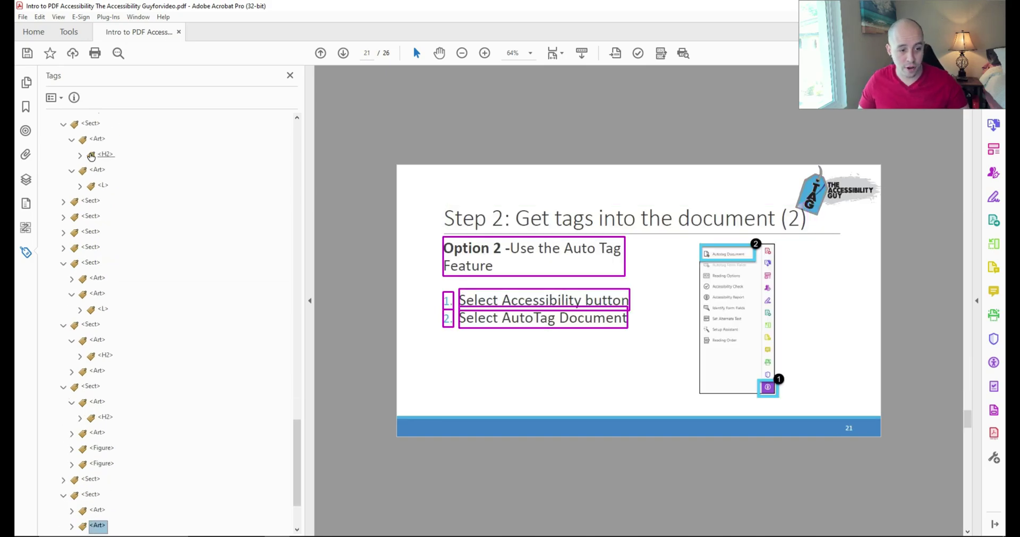
key("Down")
key("Down")
key("Right")
key("Down")
key("Down")
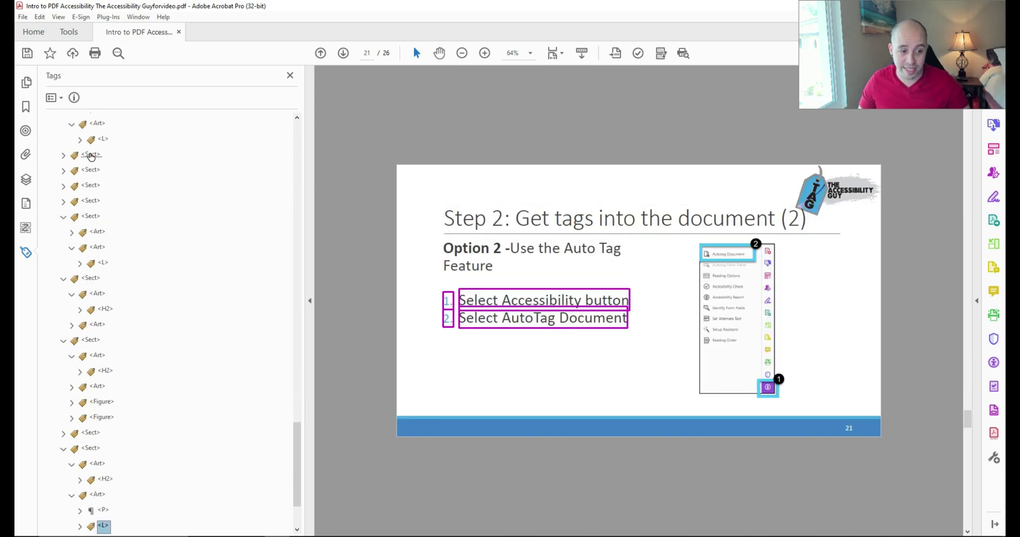
Continue through the Sect tags to the twenty-fifth slide, expanding the "Step 4 – Set the Meta Data" heading.
key("Down")
key("Down")
key("Down")
key("Down")
key("Down")
key("Down")
key("Down")
key("Down")
key("Down")
key("Down")
key("Down")
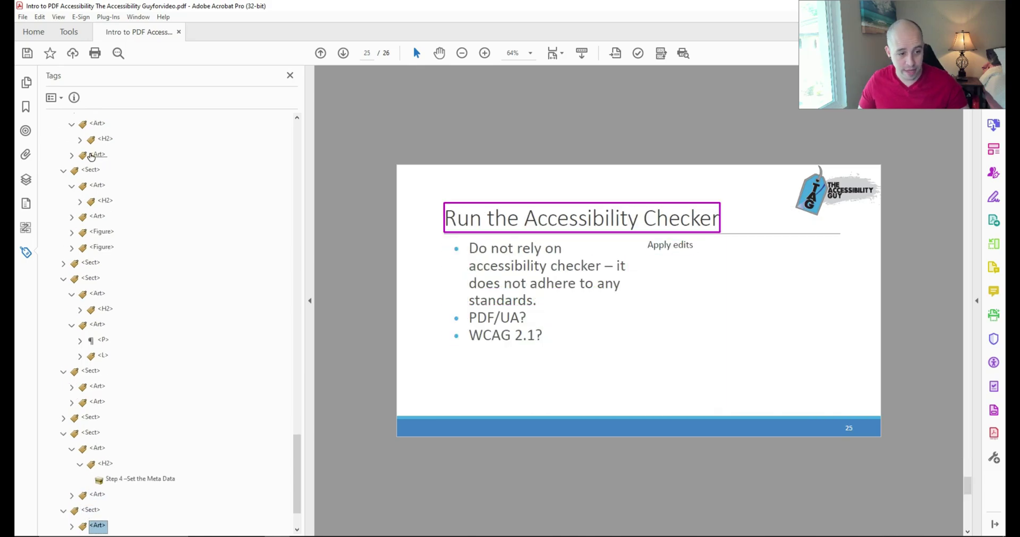
Return up the tag tree from the twenty-fifth slide to the twenty-first slide's body Art tag.
key("Up")
key("Up")
key("Up")
key("Up")
key("Up")
key("Up")
key("Up")
key("Up")
key("Up")
key("Up")
key("Up")
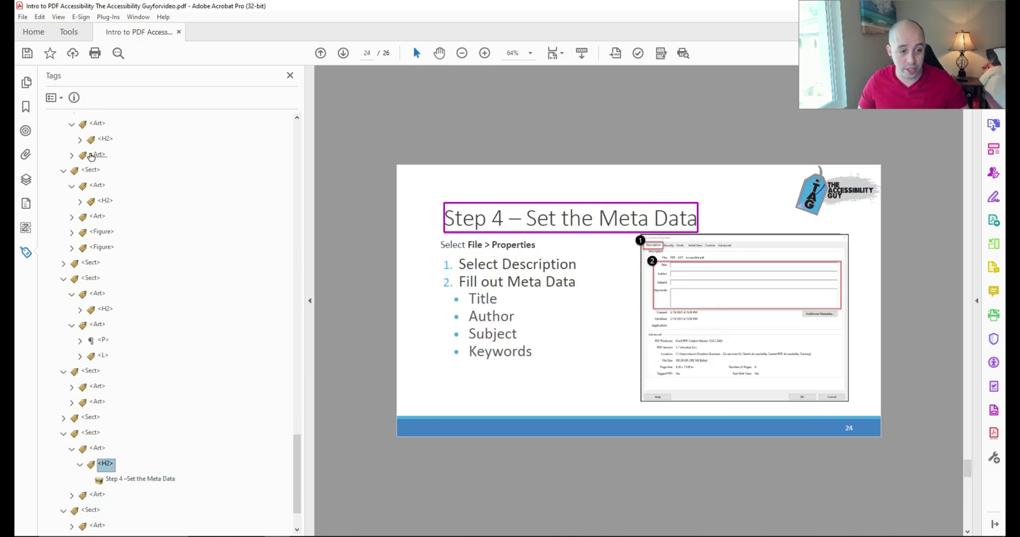
key("Up")
key("Up")
key("Up")
key("Up")
key("Up")
key("Up")
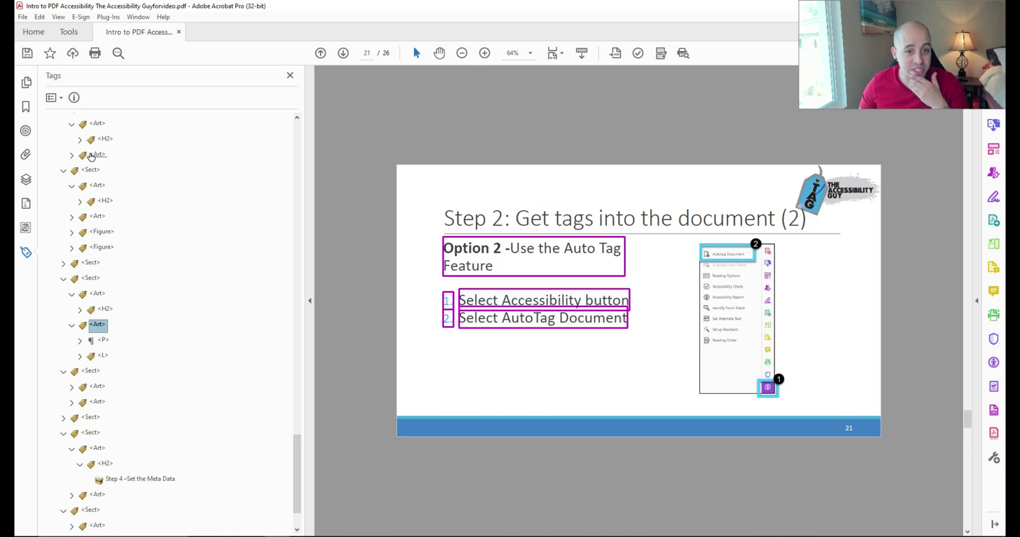
Expand the twentieth slide's Sect and heading Art tags to check its H2 against the body content.
key("Right")
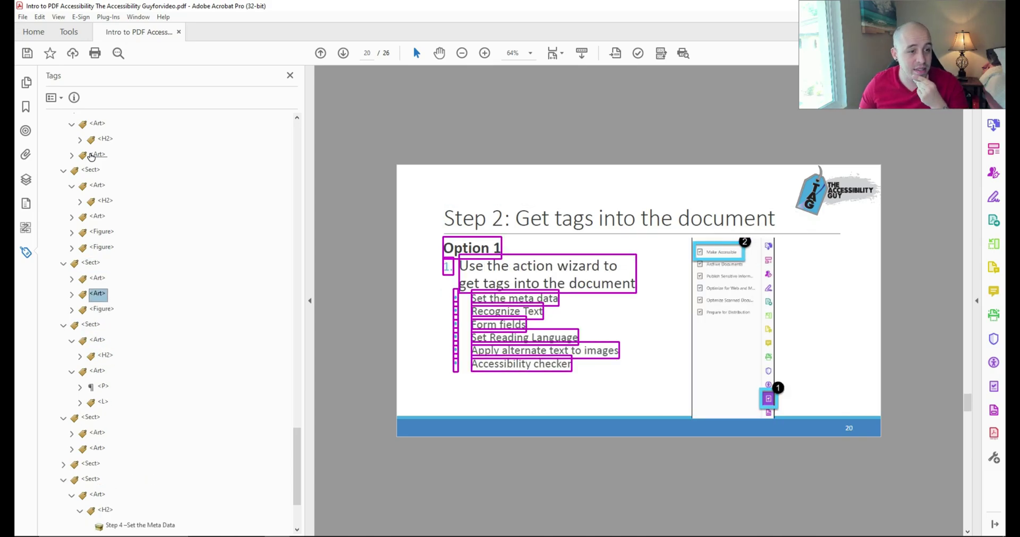
key("Down")
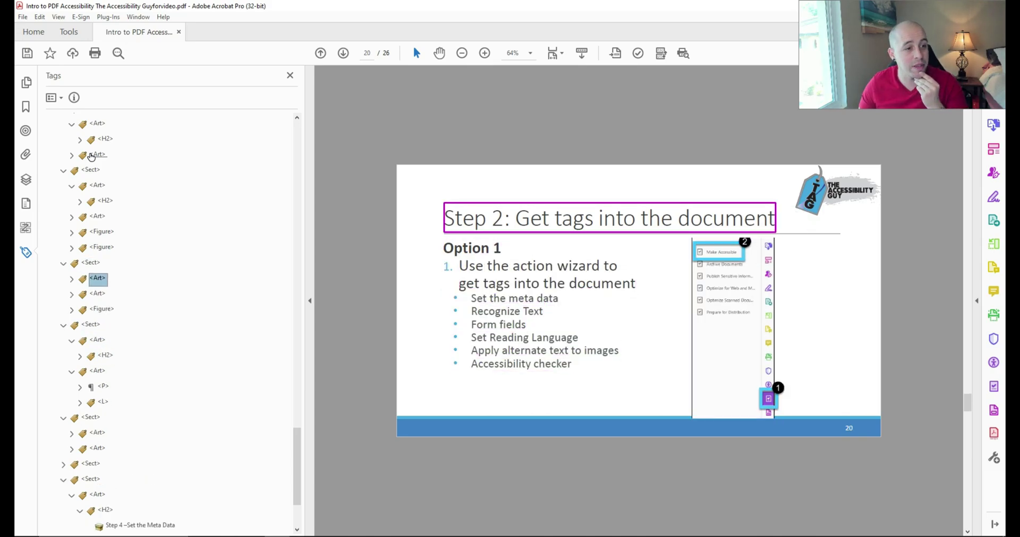
key("Right")
key("Down")
key("Down")
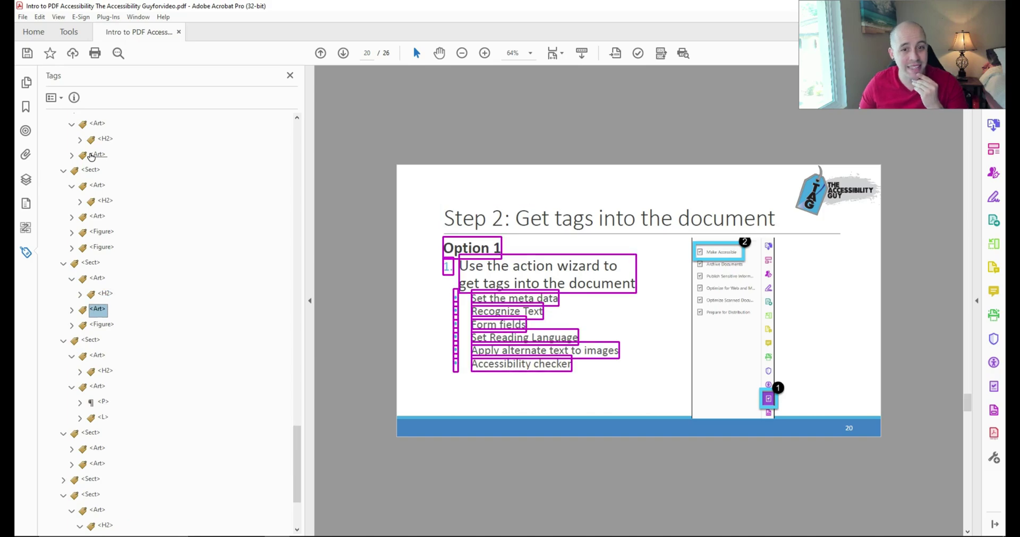
Inspect the content of the twenty-first slide's H2 tag and collapse it again.
key("Down")
key("Down")
key("Down")
key("Down")
key("Down")
key("Up")
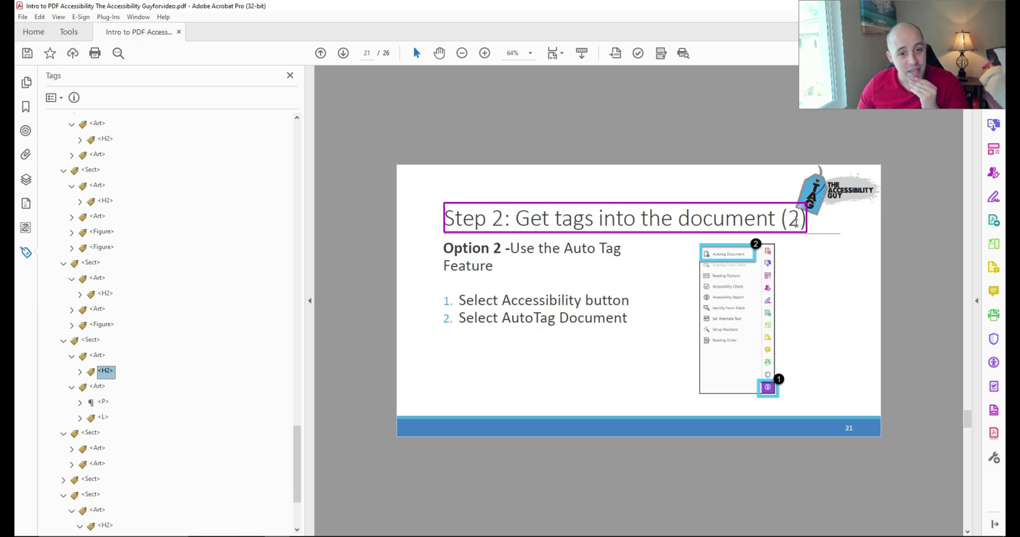
key("Up")
key("Down")
key("Right")
key("Down")
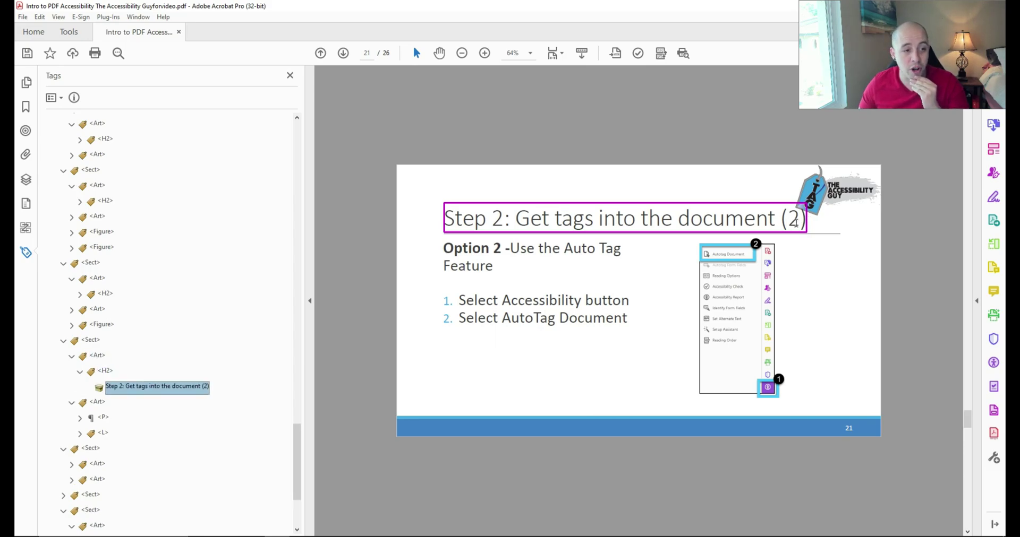
key("Left")
key("Left")
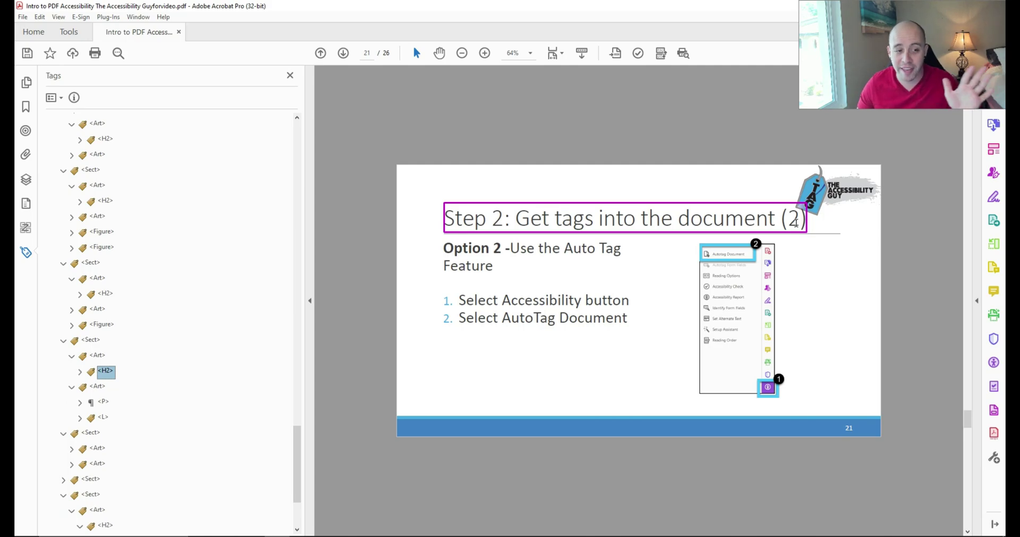
Go through the remaining Sect tags to the last slide and check its "Demo Time" H2.
key("Down")
key("Down")
key("Down")
key("Down")
key("Down")
key("Down")
key("Down")
key("Down")
key("Down")
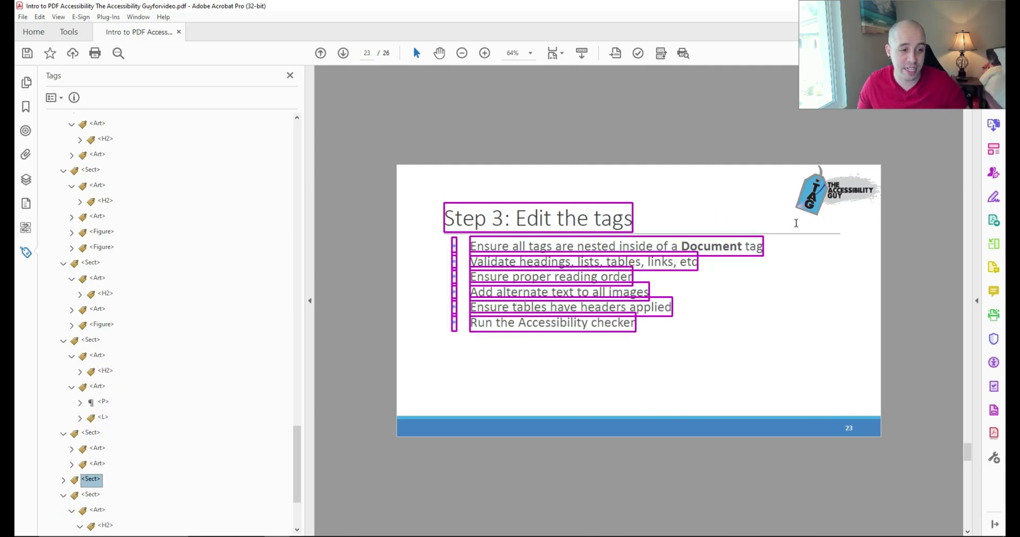
key("Down")
key("Down")
key("Down")
key("Down")
key("Down")
key("Down")
key("Down")
key("Down")
key("Down")
key("Down")
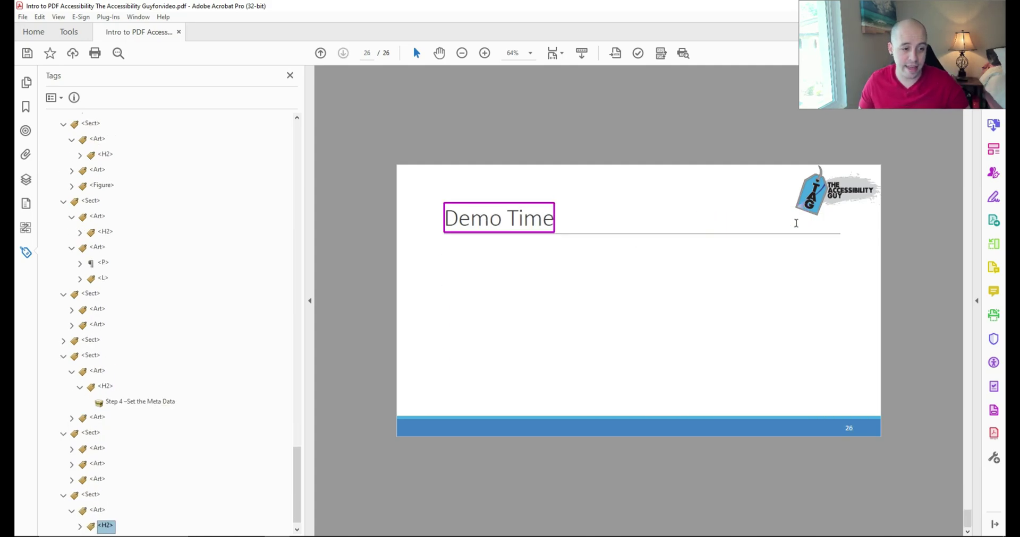
Go back up the tag tree to the twentieth slide's "Step 2: Get tags into the document" H2.
key("Up")
key("Up")
key("Up")
key("Up")
key("Up")
key("Up")
key("Up")
key("Up")
key("Up")
key("Up")
key("Up")
key("Up")
key("Up")
key("Up")
key("Up")
key("Up")
key("Up")
key("Up")
key("Up")
key("Up")
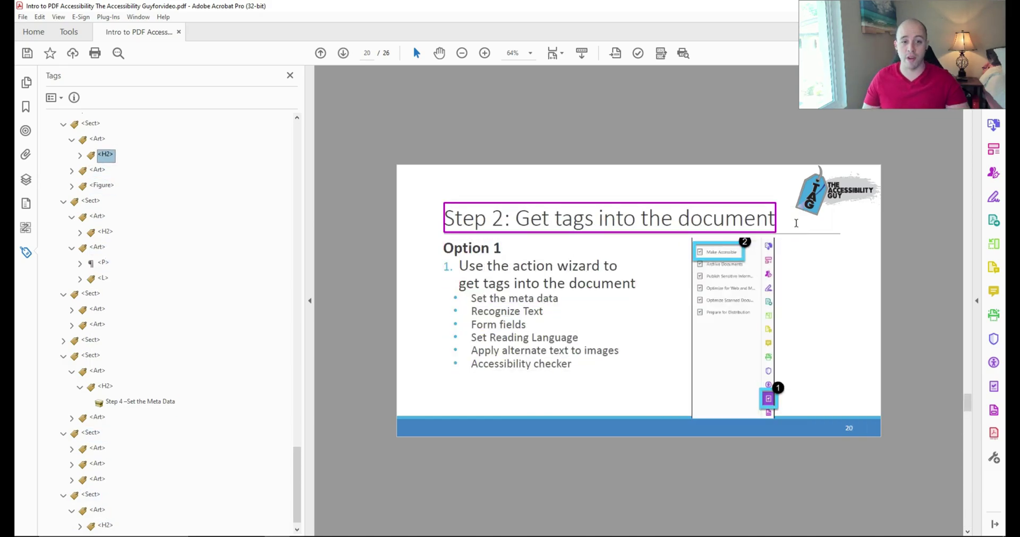
Go back up the tag tree from the twentieth slide to the website link tag on the second slide.
key("Up")
key("Up")
key("Up")
key("Up")
key("Up")
key("Up")
key("Up")
key("Up")
key("Up")
key("Up")
key("Up")
key("Up")
key("Up")
key("Up")
key("Up")
key("Up")
key("Up")
key("Up")
key("Up")
key("Up")
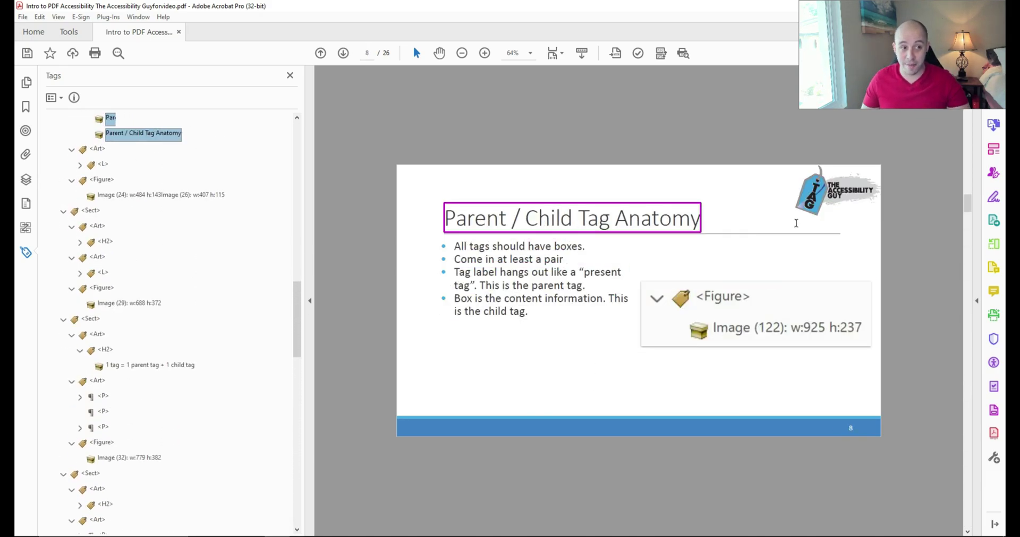
key("Up")
key("Up")
key("Up")
key("Up")
key("Up")
key("Up")
key("Up")
key("Up")
key("Up")
key("Up")
key("Up")
key("Up")
key("Up")
key("Up")
key("Up")
key("Up")
key("Up")
key("Up")
key("Up")
key("Up")
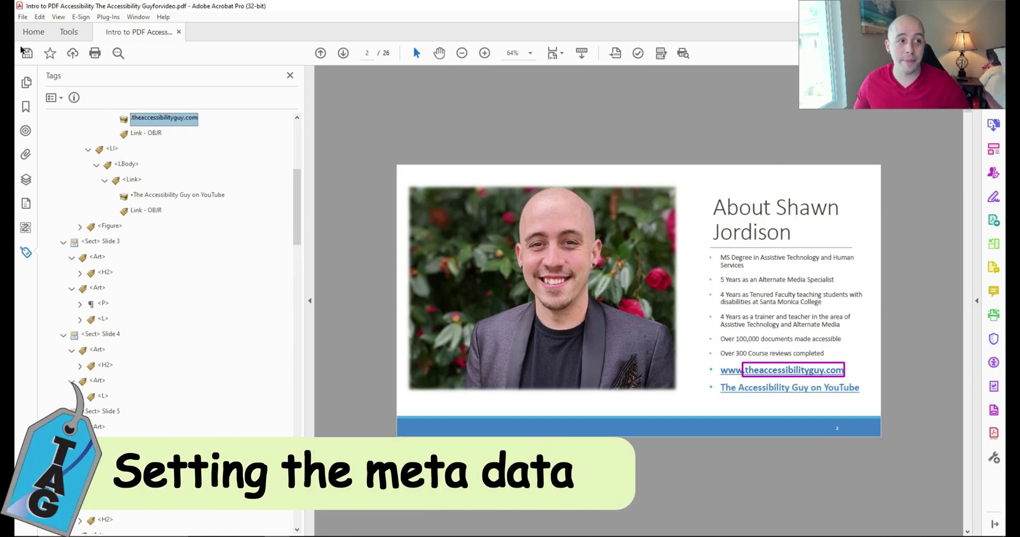
In the document properties, replace the title with "An intro to PDF Accessibility".
left_click(24, 18)
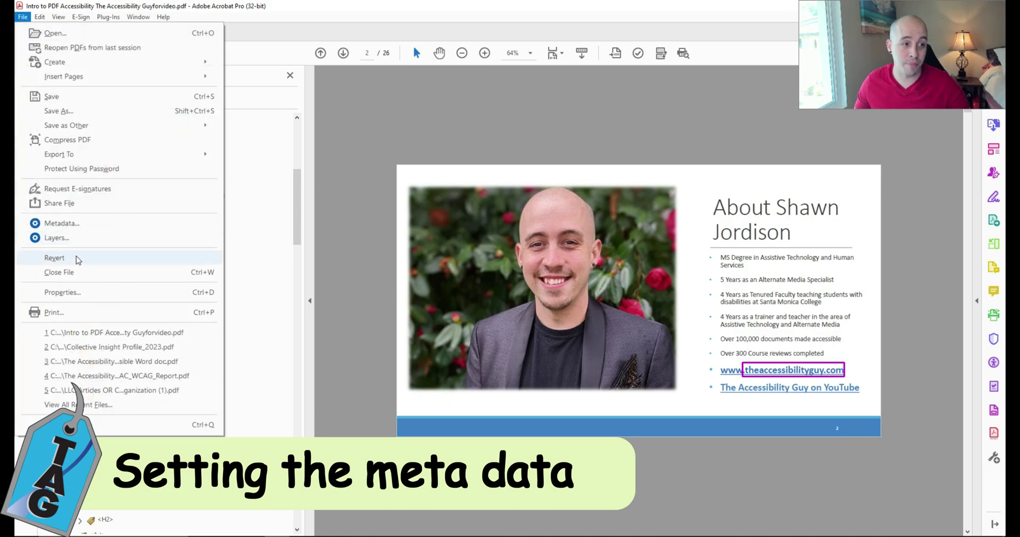
left_click(60, 292)
left_click_drag(425, 91, 526, 113)
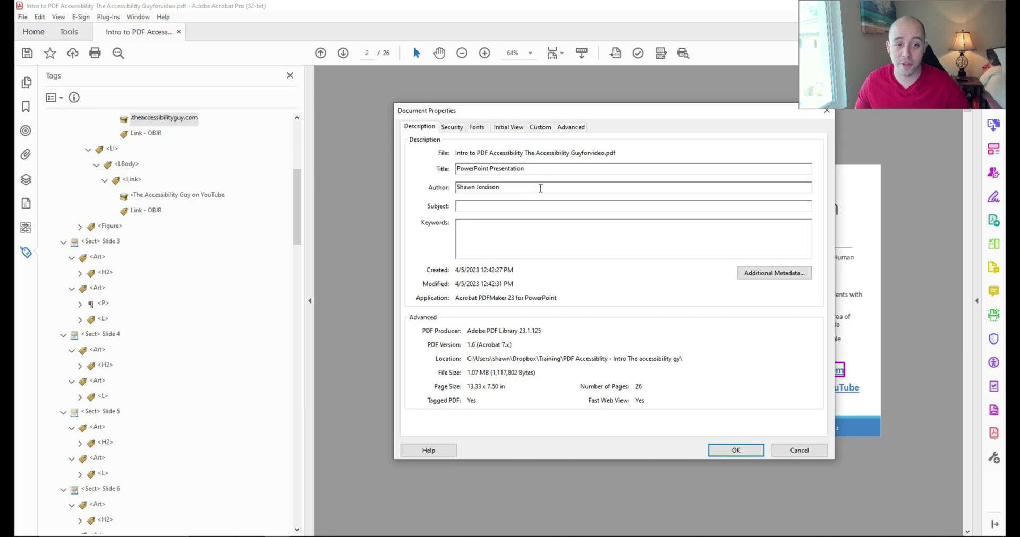
left_click_drag(529, 168, 401, 177)
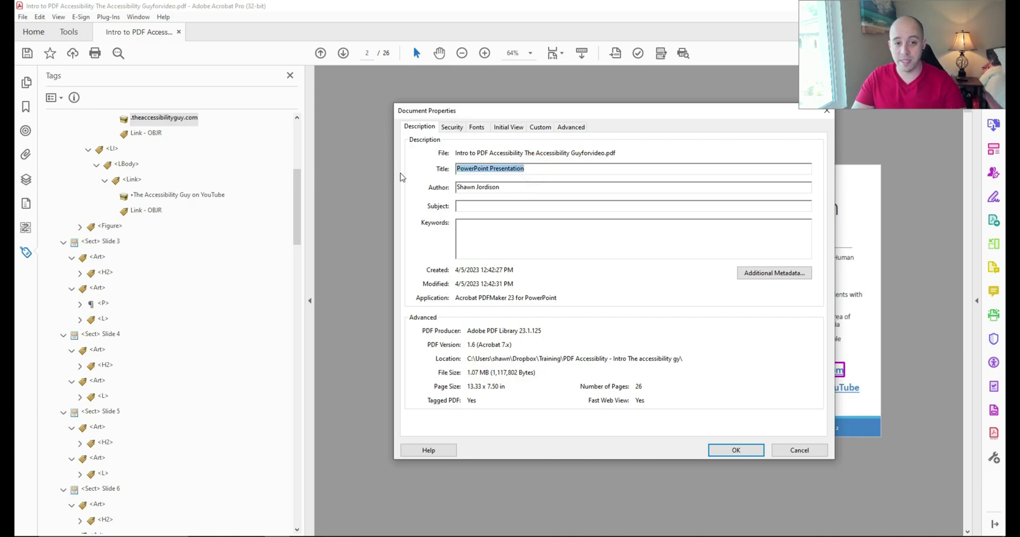
type("An intro to PDF")
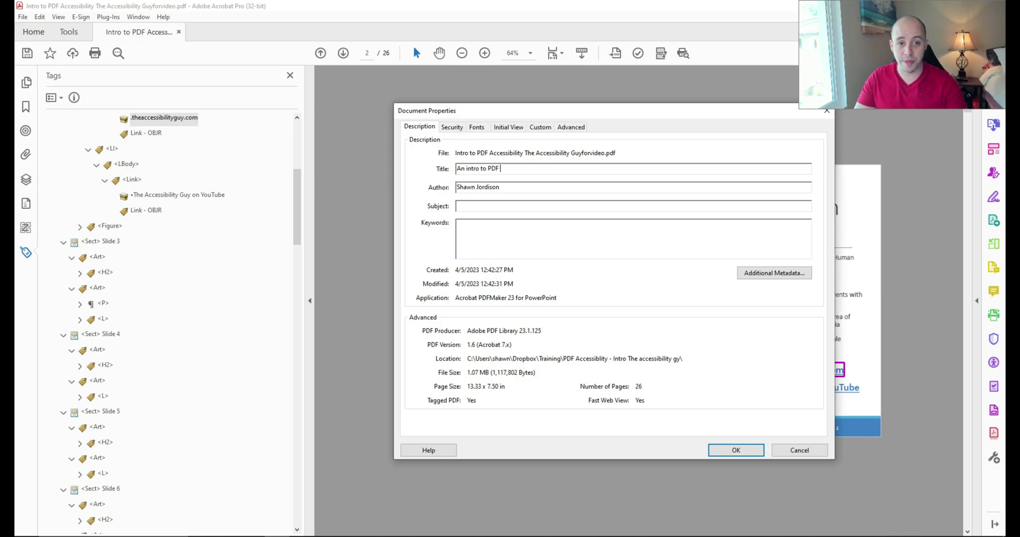
type(" Accessibility")
Append "- The accessibility guy" to the author and set the subject to "a presentation on how to make pdfs accessible".
key("Tab")
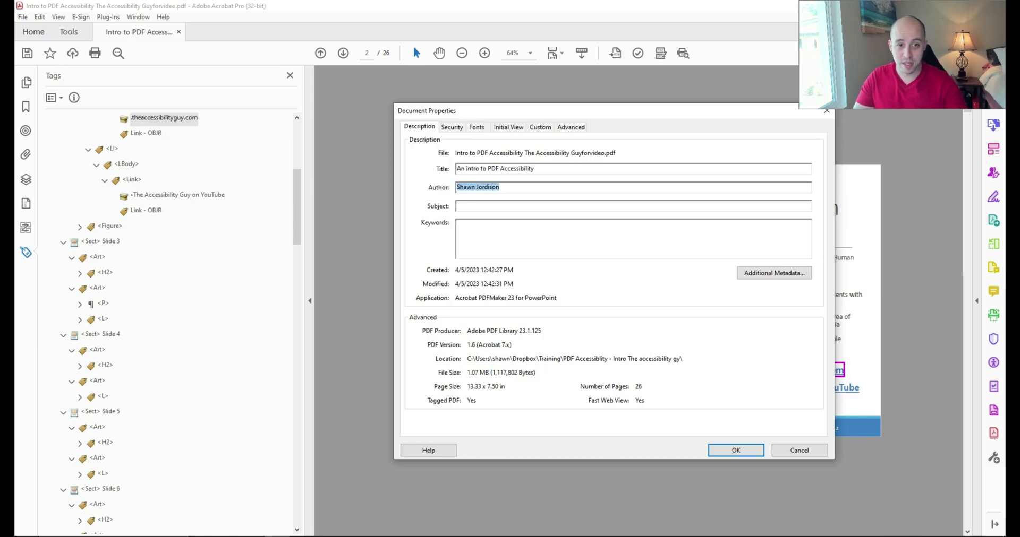
key("End")
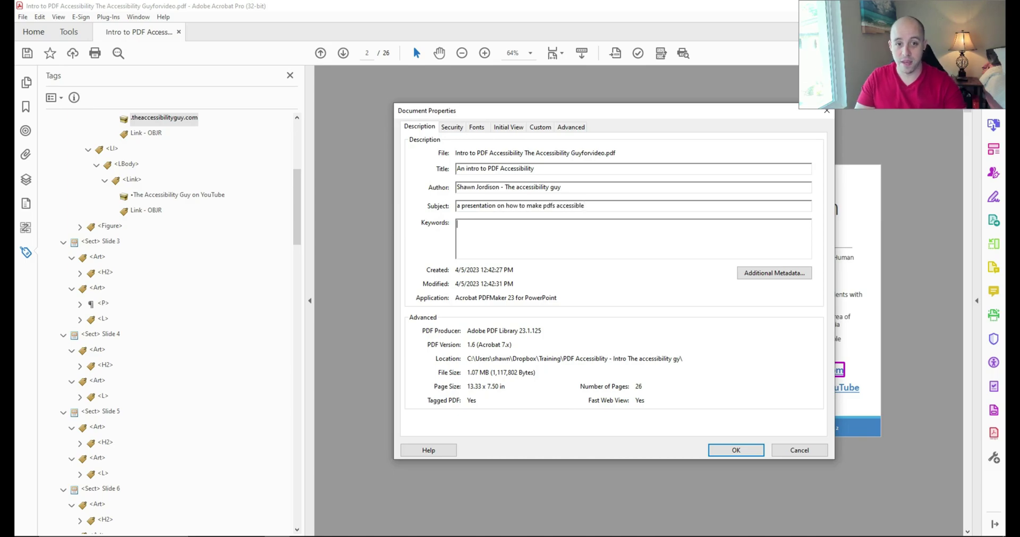
Fill the keywords with copies of the subject and title, separated by a comma, and apply the document properties.
key("ctrl+a")
key("ctrl+c")
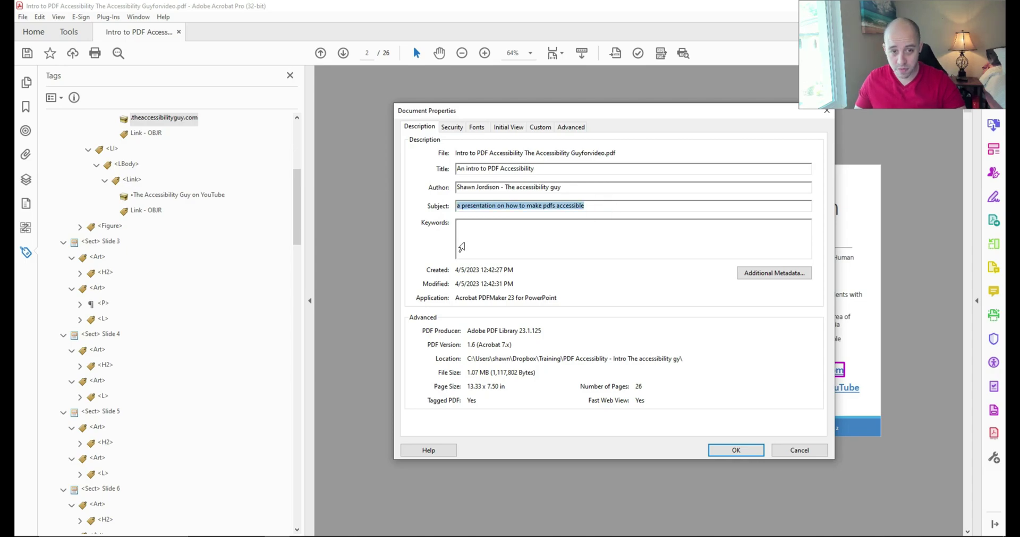
left_click(467, 231)
key("ctrl+v")
type(",")
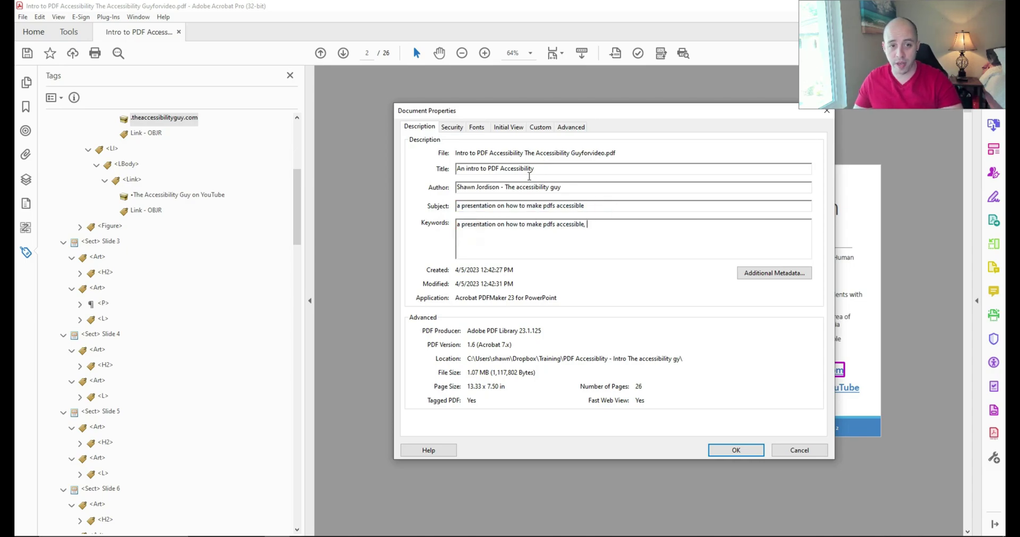
triple_click(534, 169)
key("ctrl+c")
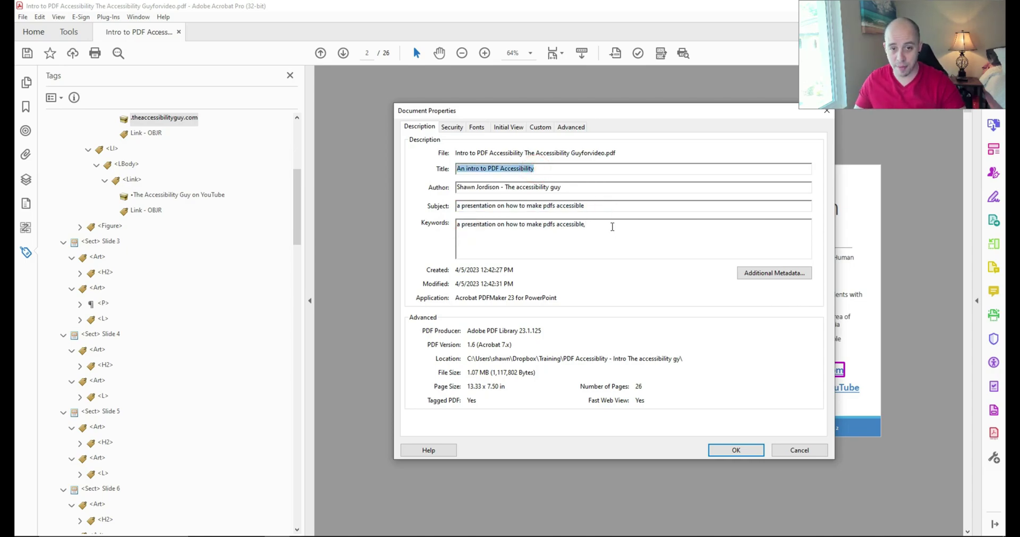
left_click(610, 227)
key("ctrl+v")
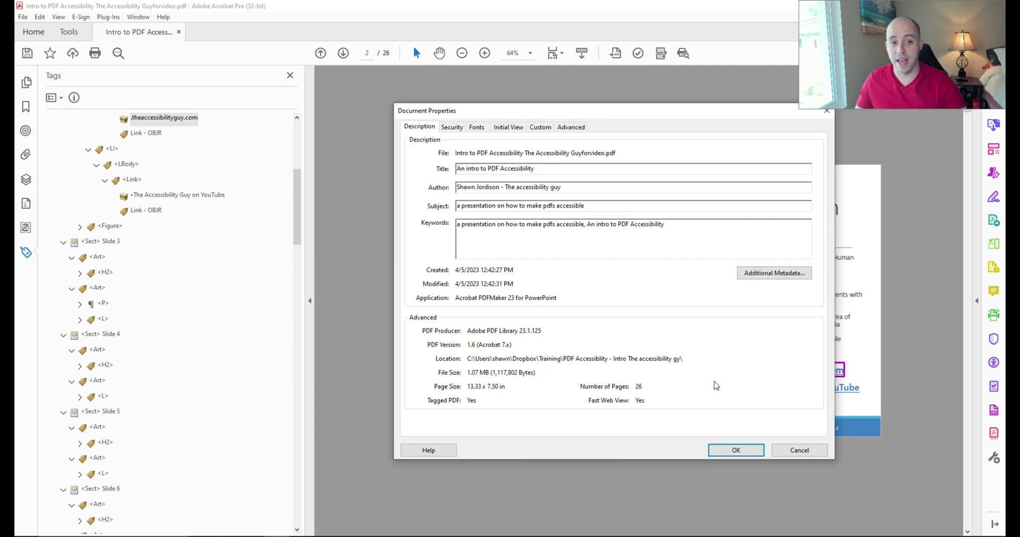
left_click(734, 451)
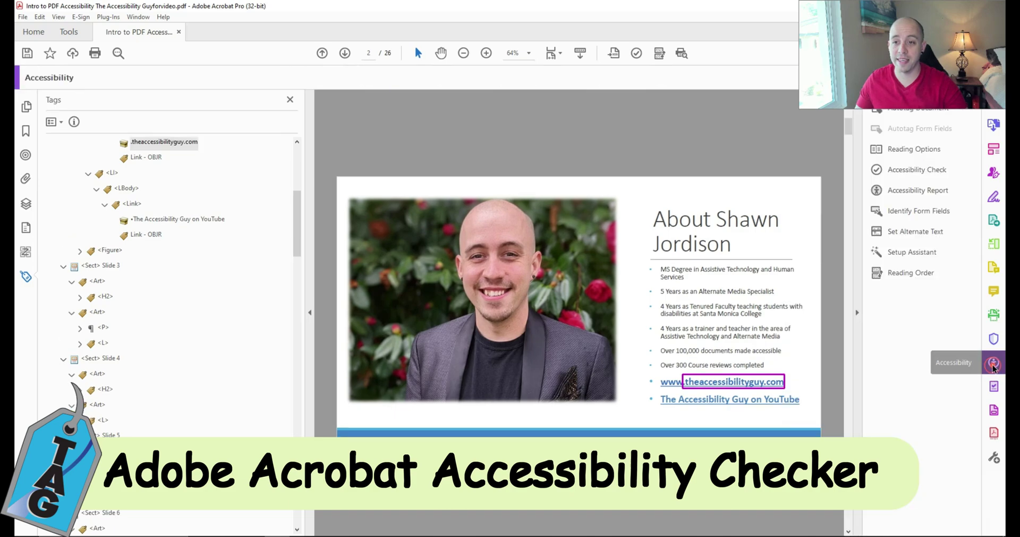
Run the accessibility check on all pages with all checking options and expand the Document results.
left_click(993, 363)
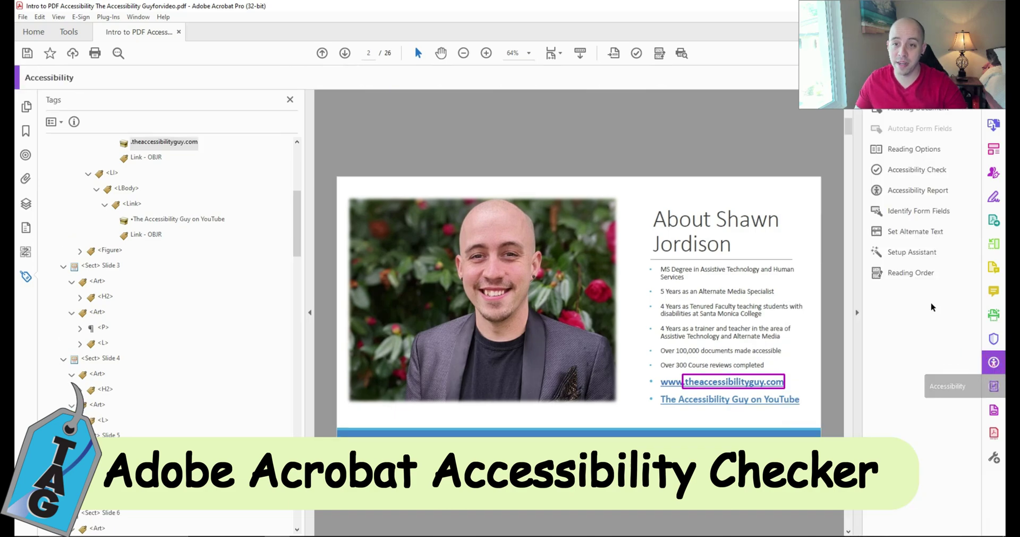
left_click(913, 171)
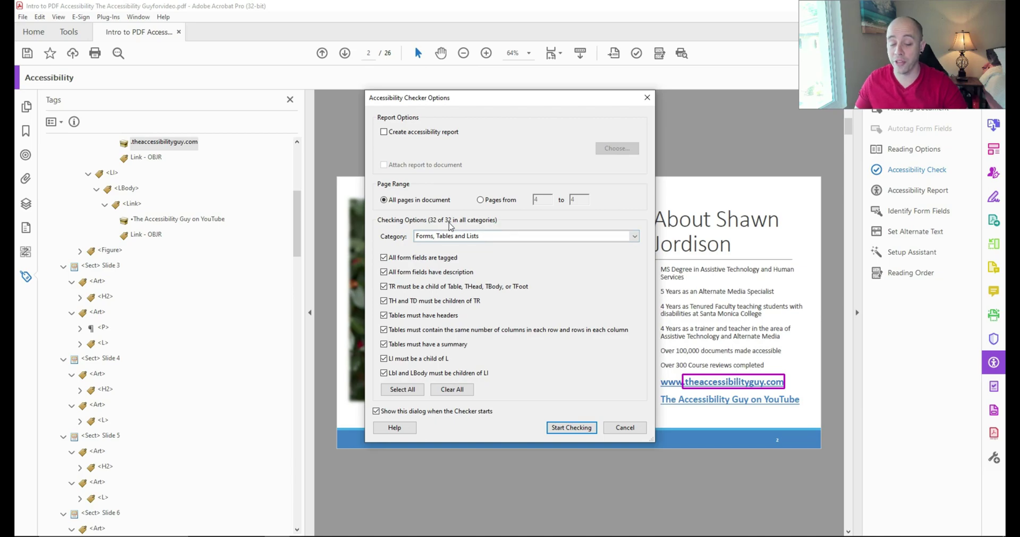
left_click(573, 428)
left_click(46, 145)
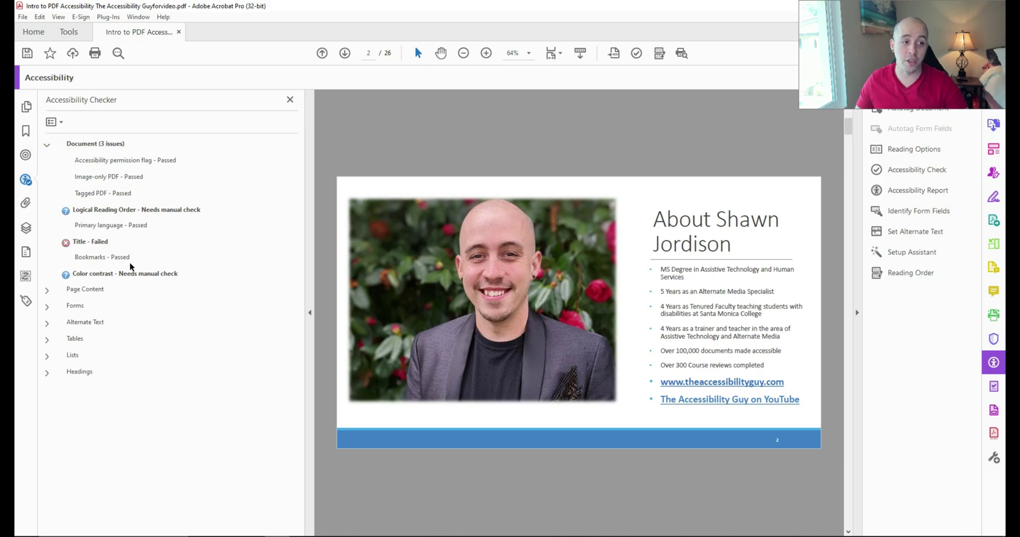
Fix the failed Title rule in the accessibility check results and save the document.
right_click(83, 245)
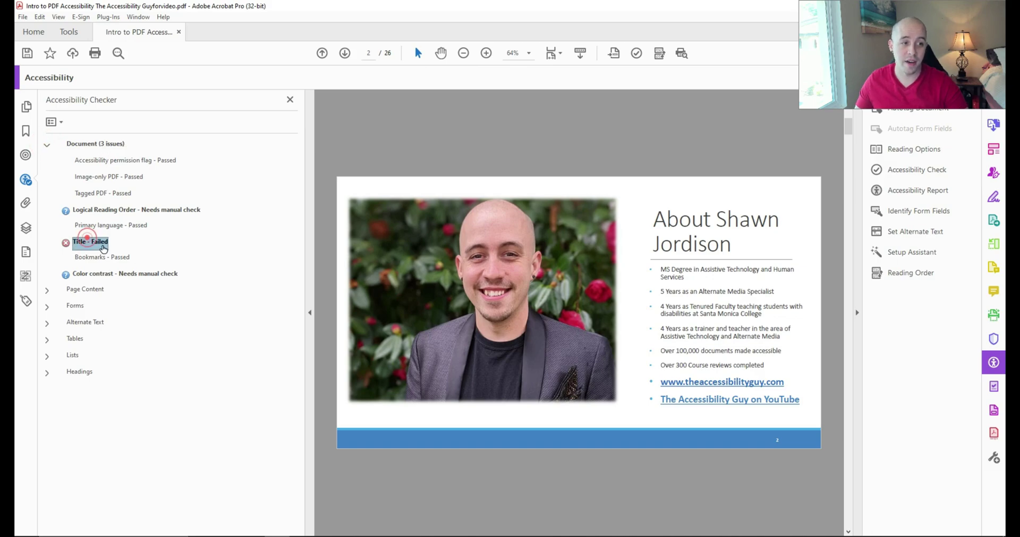
left_click(283, 208)
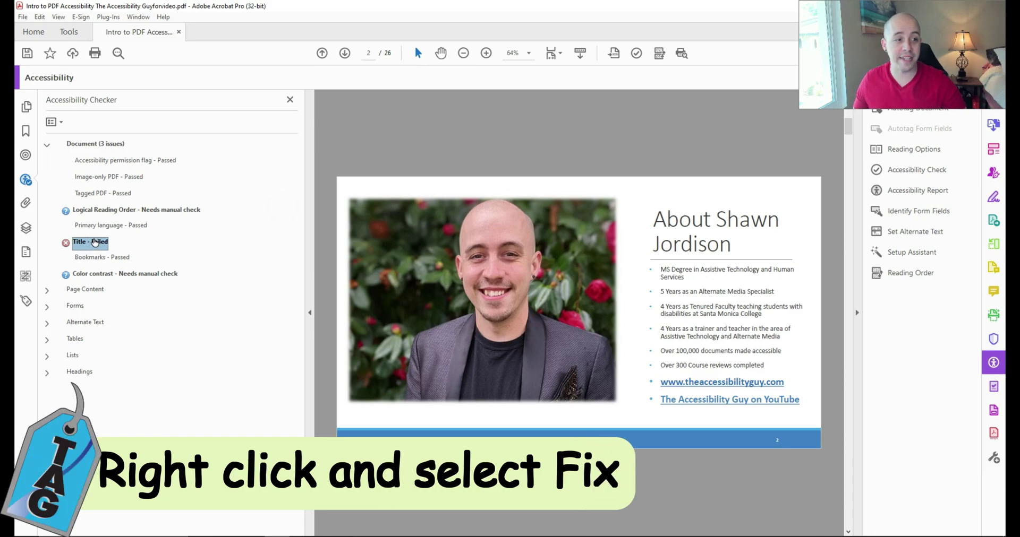
right_click(94, 244)
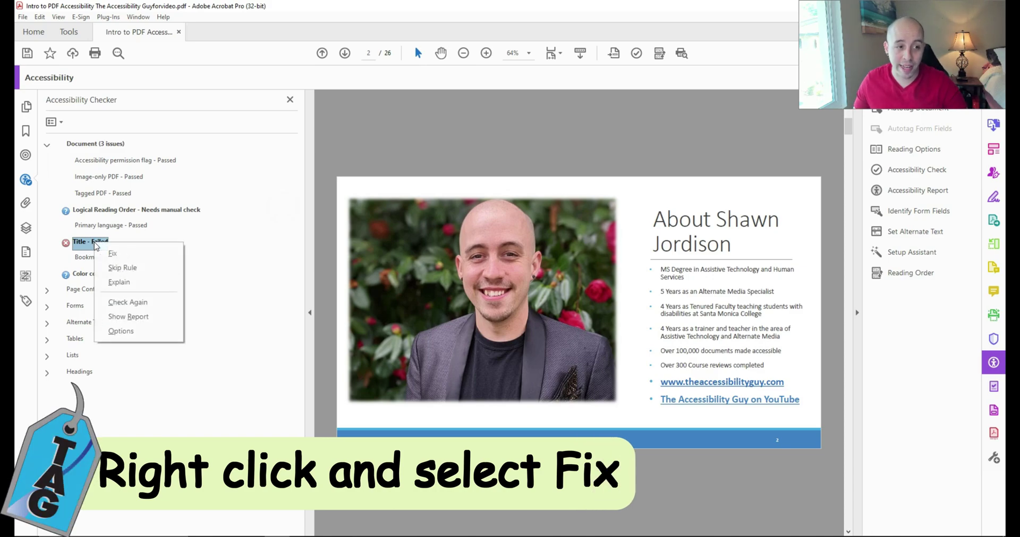
left_click(144, 253)
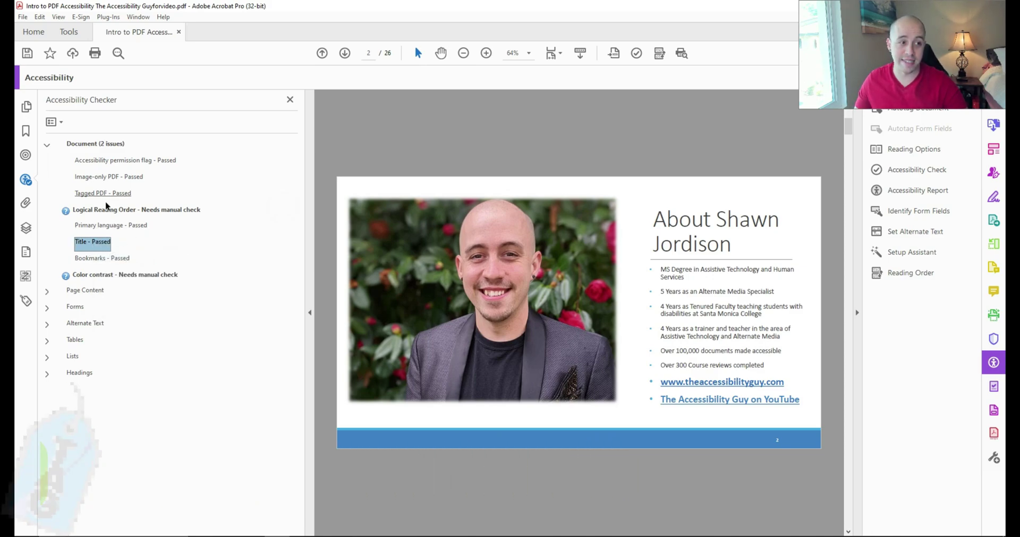
left_click(95, 161)
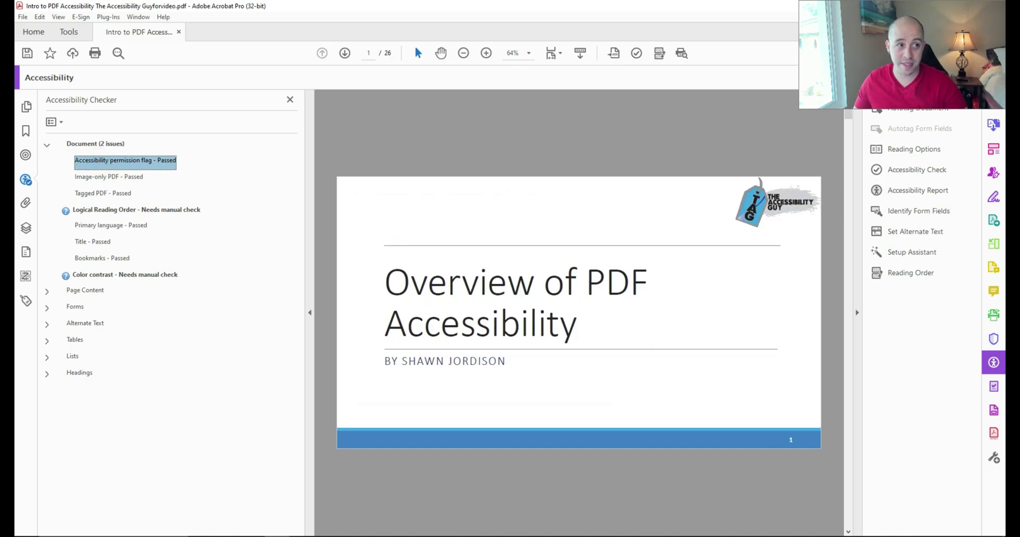
left_click(24, 56)
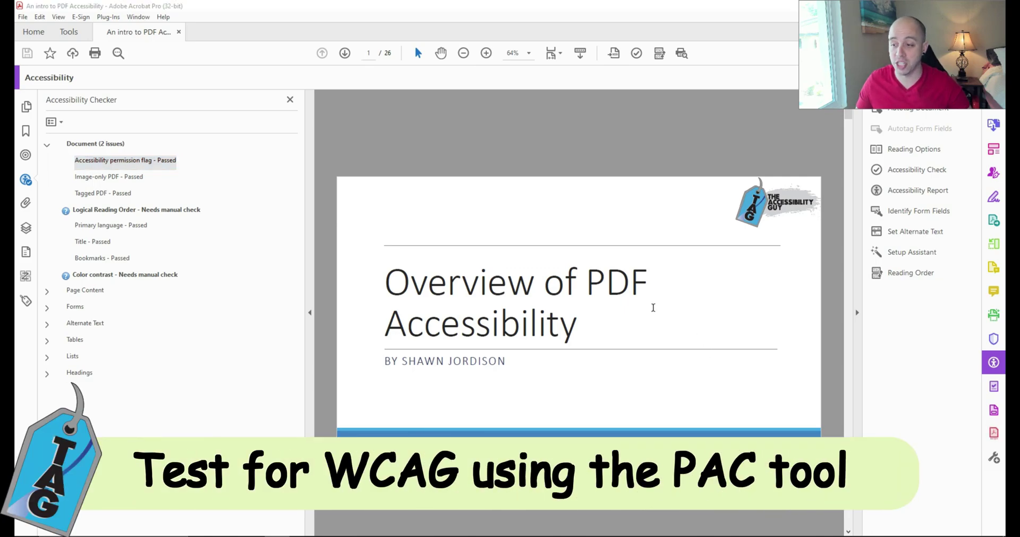
Switch to PAC 2021, load "Intro to PDF Accessibility The Accessibility Guyforvideo.pdf" and view its WCAG results for Text Alternatives.
left_click_drag(507, 84, 454, 68)
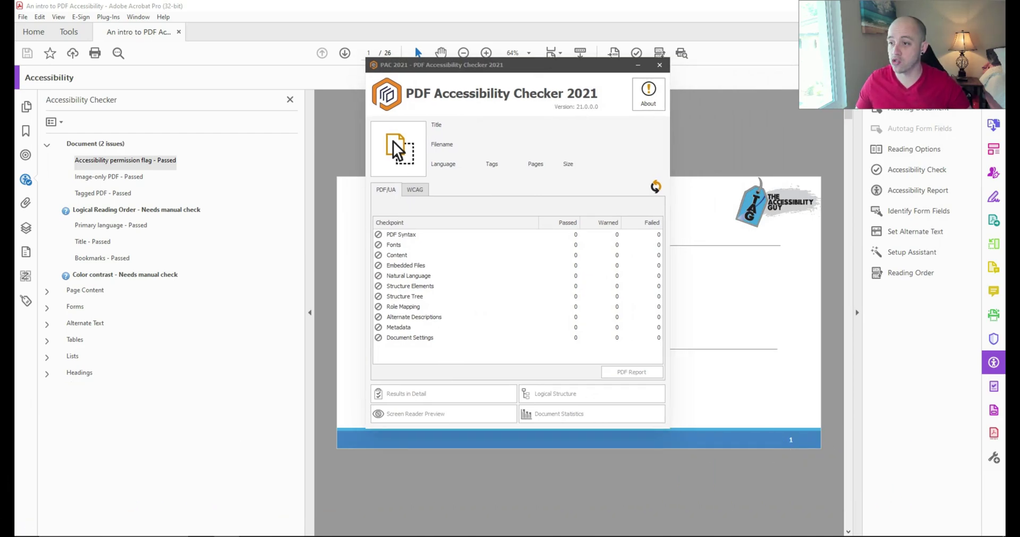
left_click(393, 142)
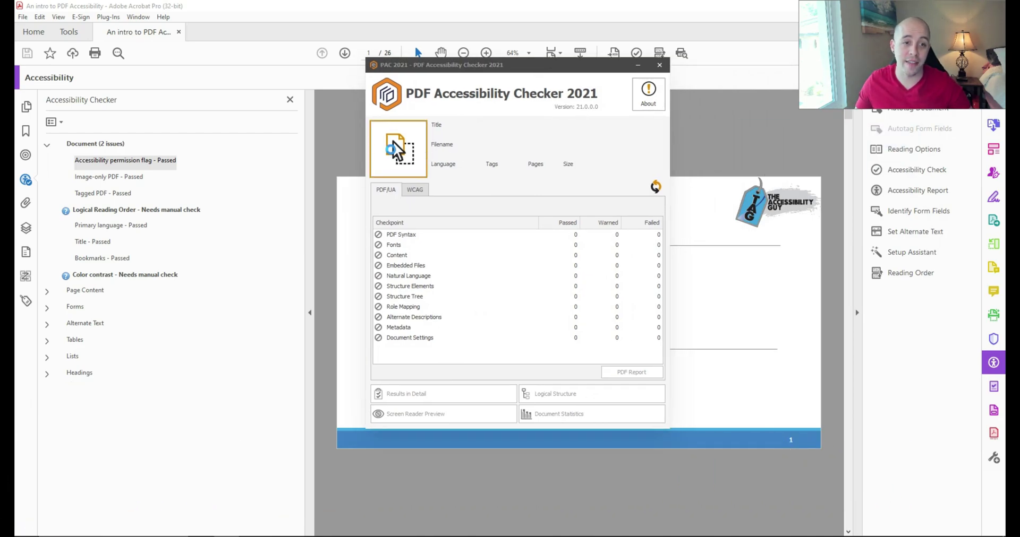
left_click(415, 190)
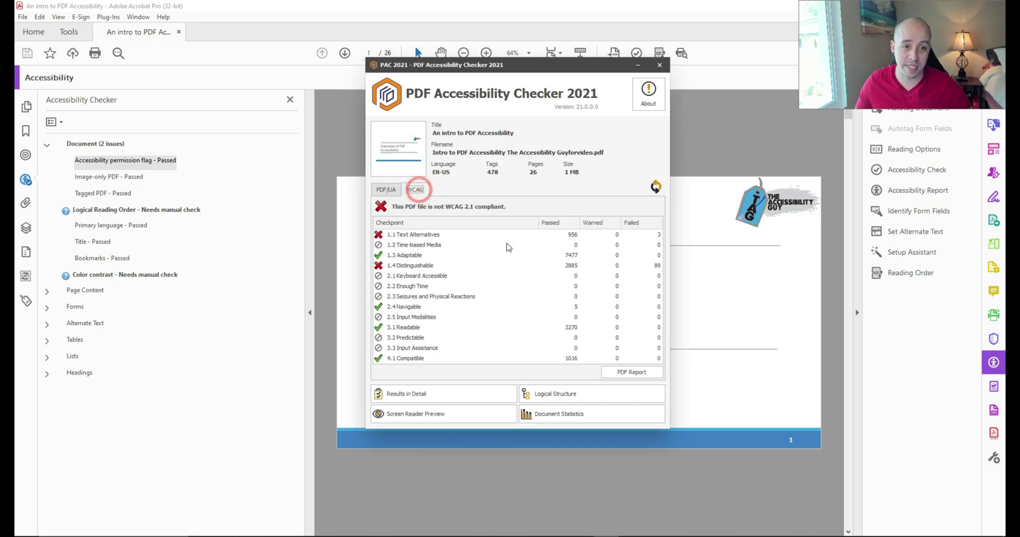
left_click(394, 236)
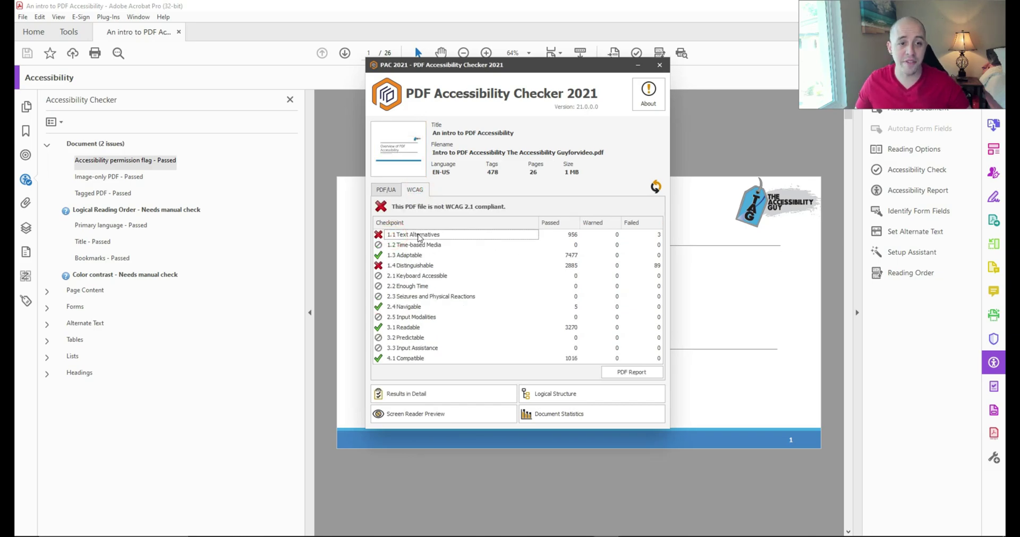
Open the detailed results report and expand WCAG, Perceivable, Text Alternatives and Non-text Content down to the alternative descriptions for annotations.
left_click(435, 395)
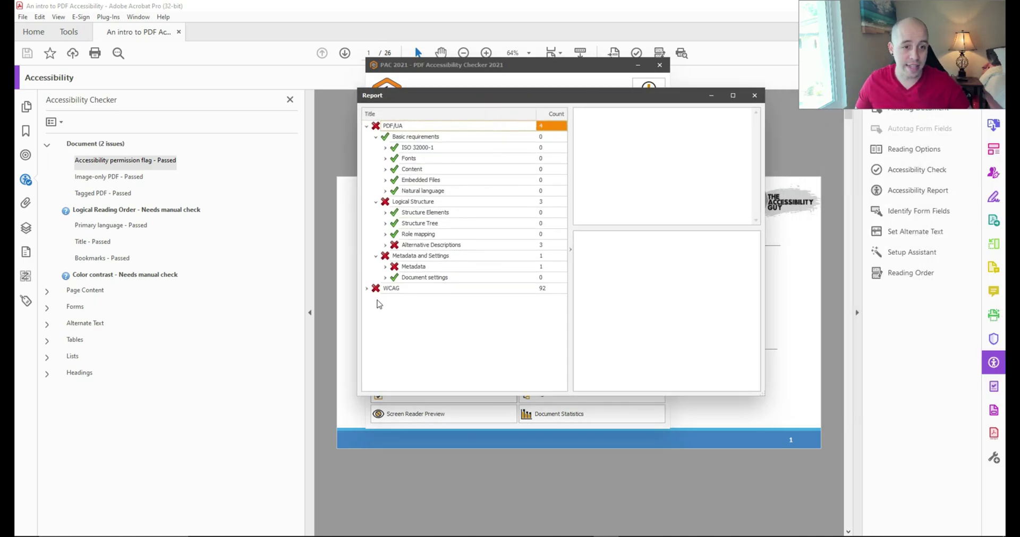
left_click(367, 288)
left_click(375, 299)
left_click(394, 321)
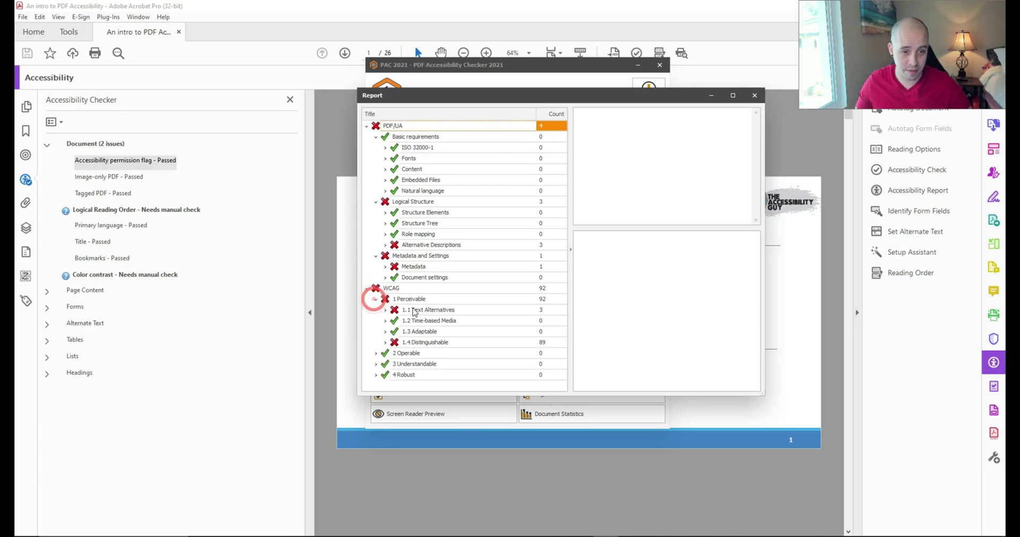
left_click(405, 364)
Inspect which page 2 links each missing annotation description refers to, and switch back to Adobe Acrobat Pro.
left_click(434, 375)
scroll(446, 357, "down", 2)
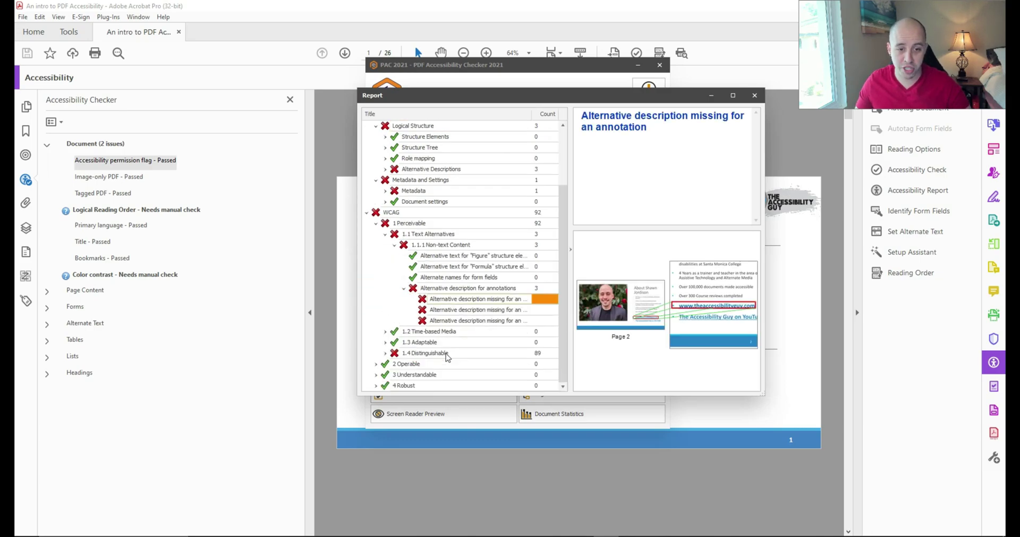
left_click(469, 312)
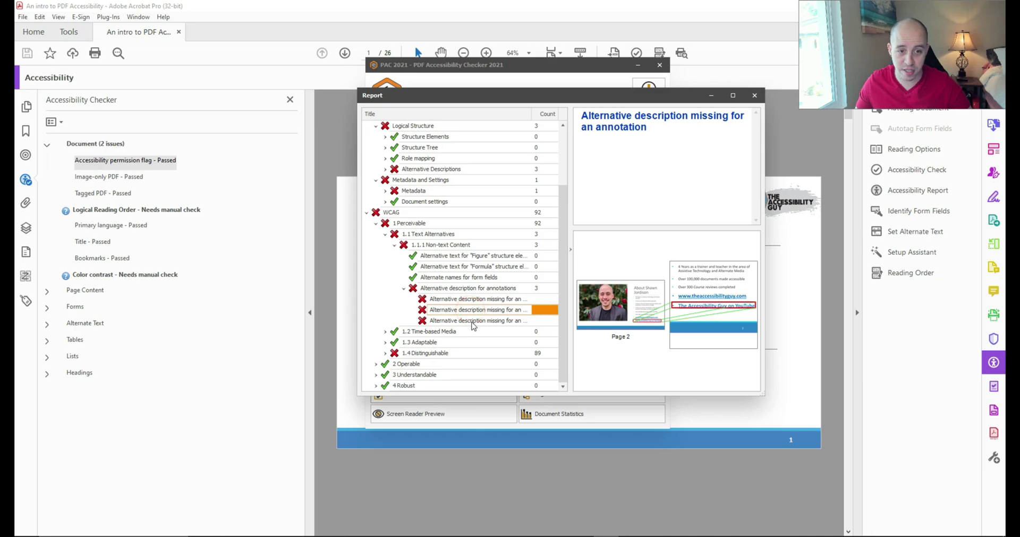
left_click(471, 322)
left_click(466, 301)
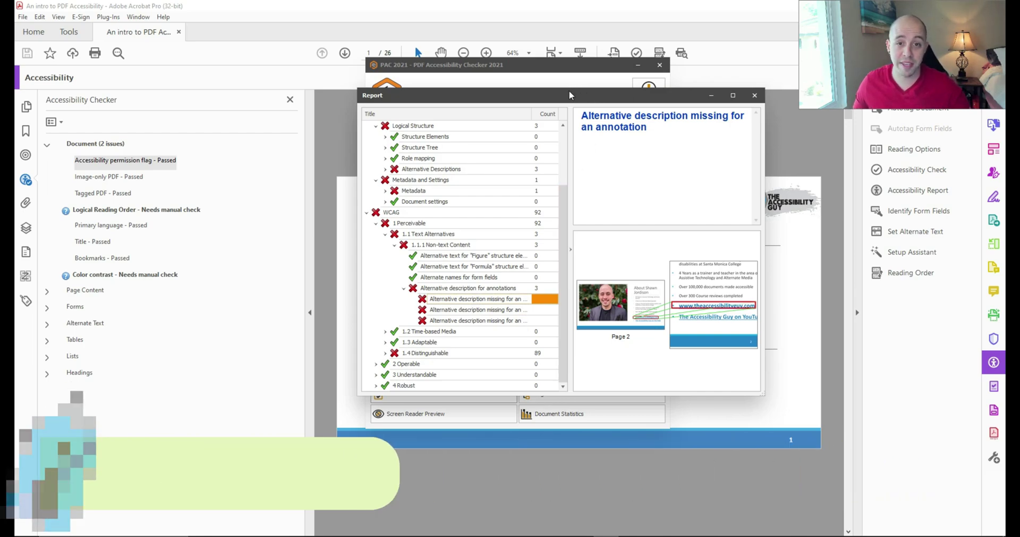
left_click(605, 12)
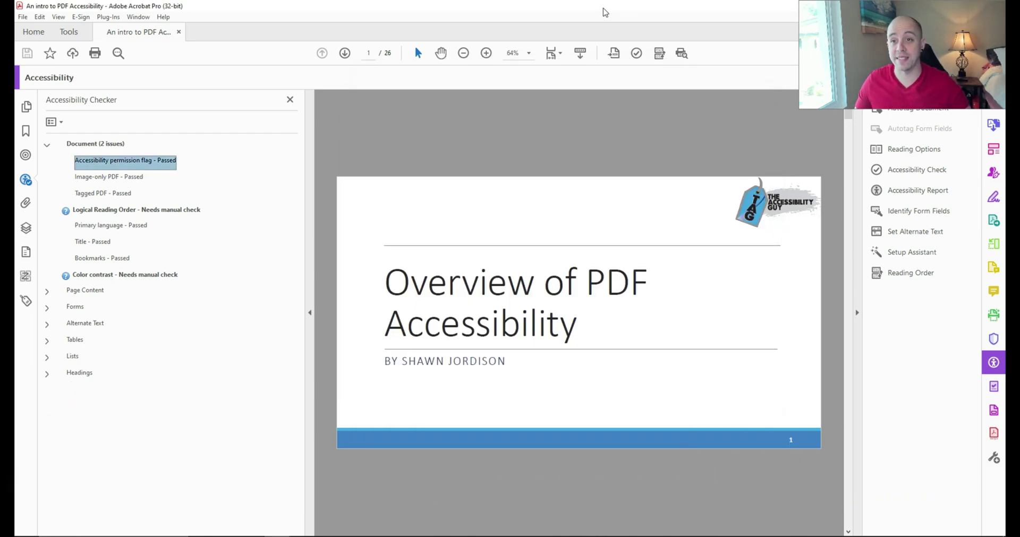
Open and close the Preflight window, and open the Optimize PDF tools that contain Preflight.
left_click(681, 53)
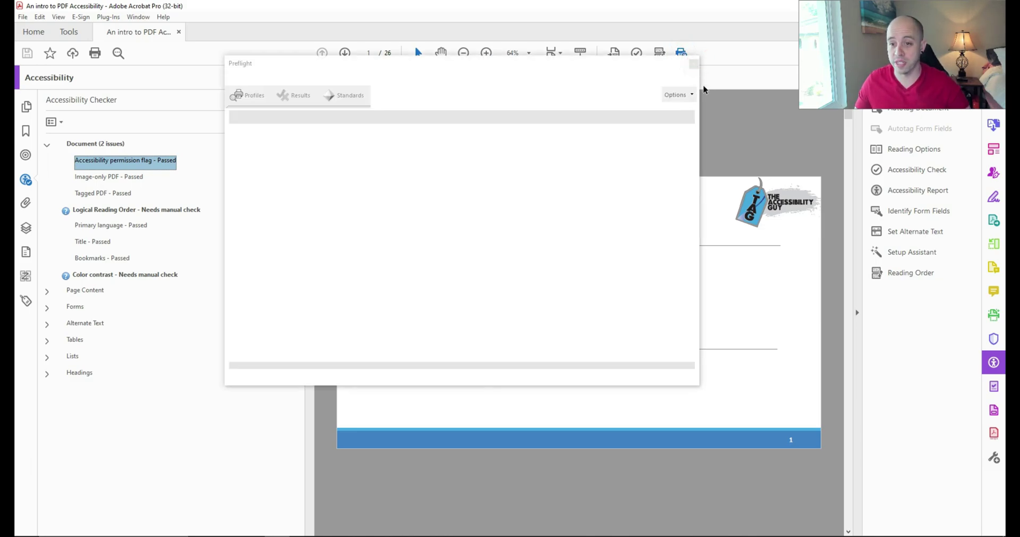
left_click(691, 64)
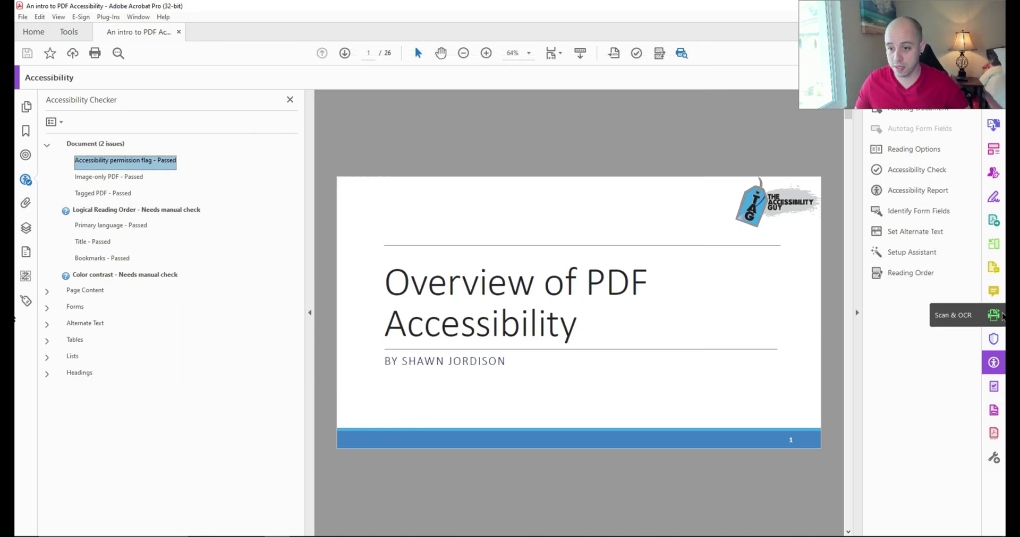
left_click(994, 433)
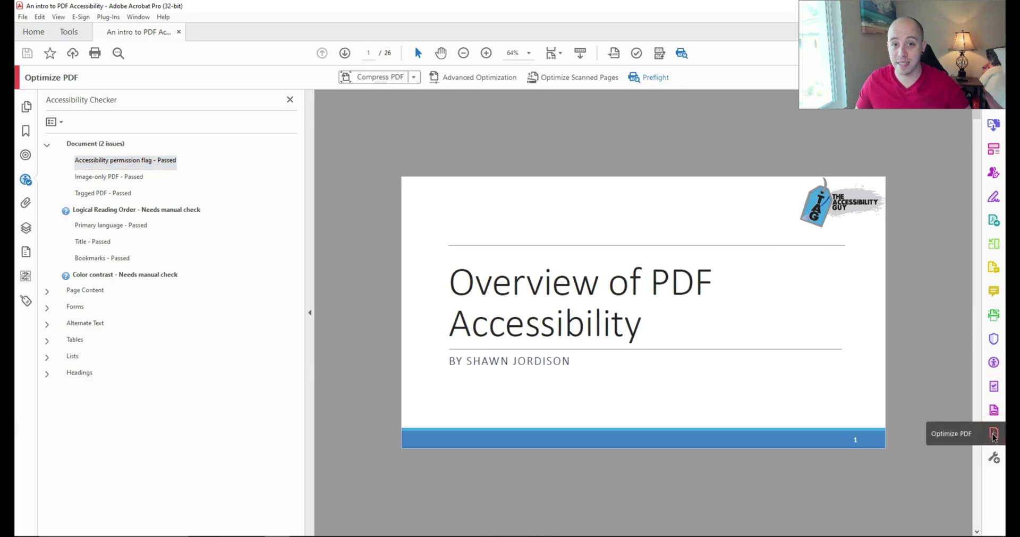
Open Preflight, list the single fixups, search for "ann" and select "Create Content entry for Link annotations".
left_click(650, 80)
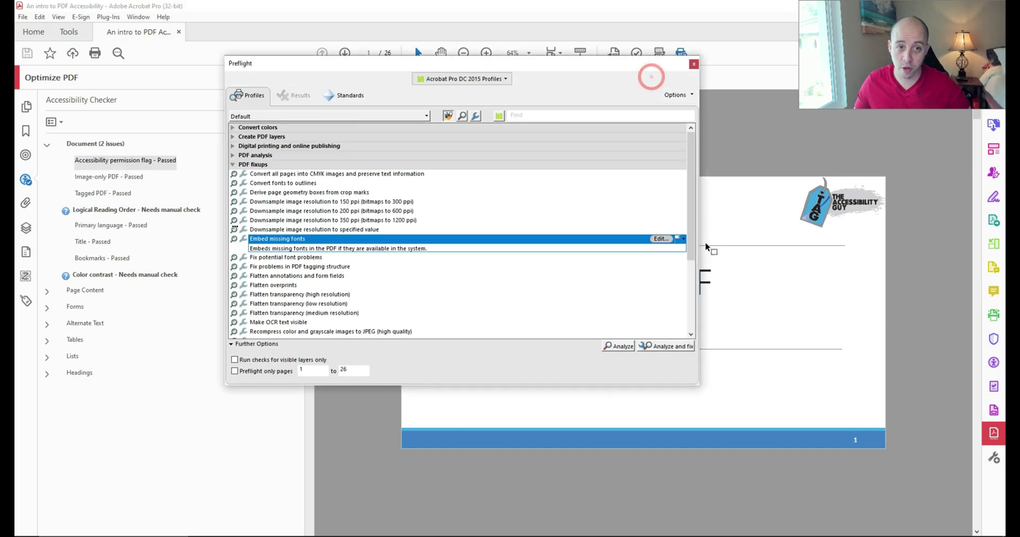
left_click(476, 117)
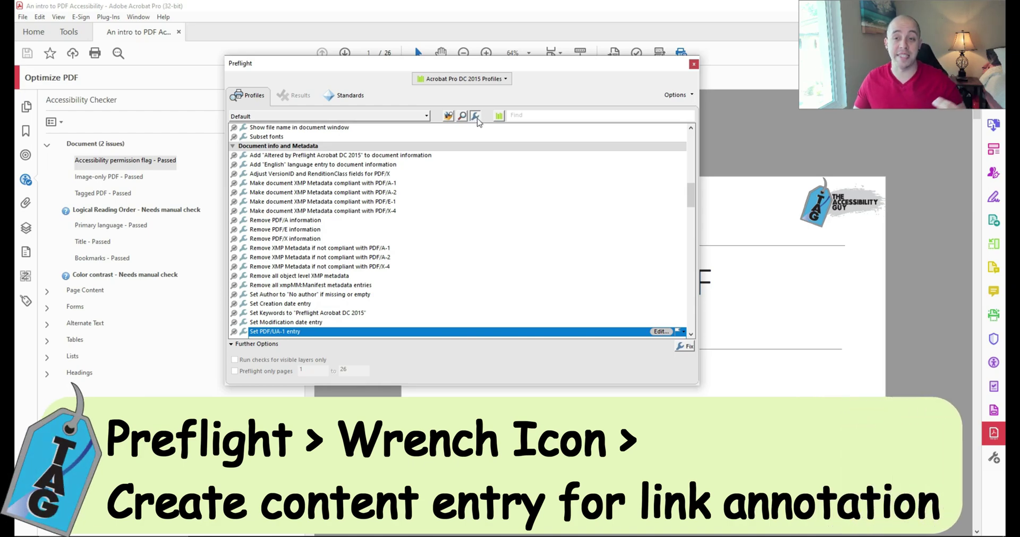
left_click(530, 115)
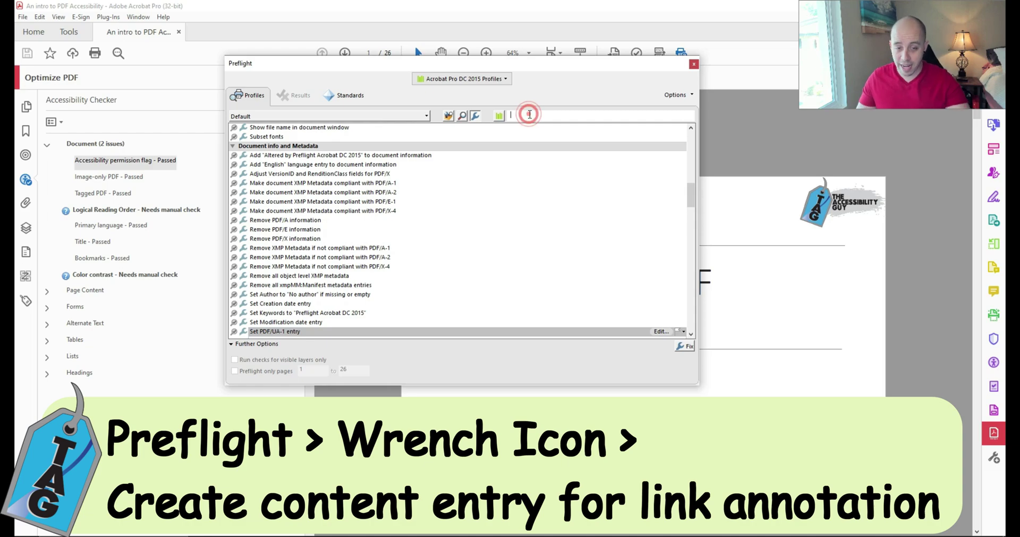
type("ann")
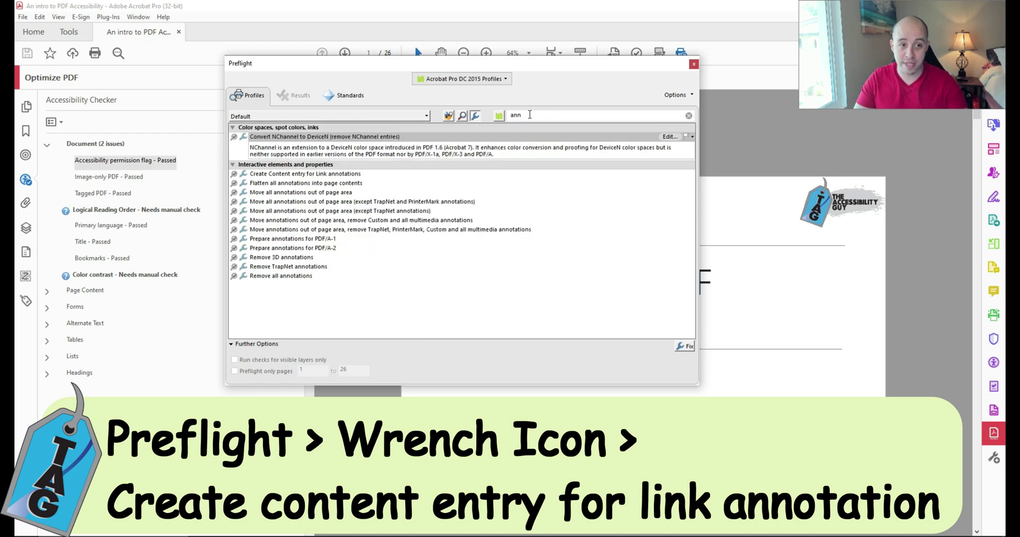
left_click(327, 175)
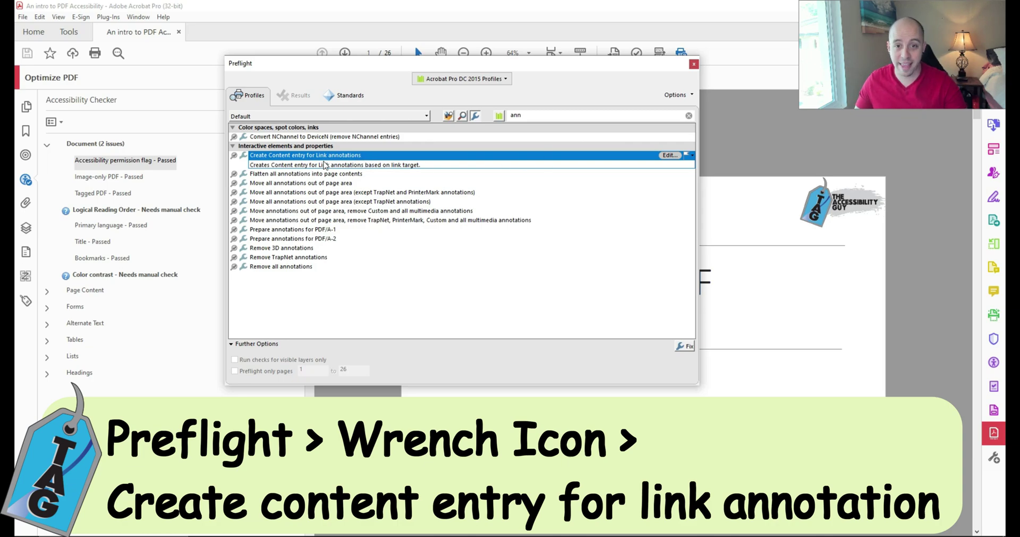
Run the selected link annotation fixup, overwrite "Intro to PDF Accessibility The Accessibility Guyforvideo.pdf" and close Preflight.
left_click(684, 348)
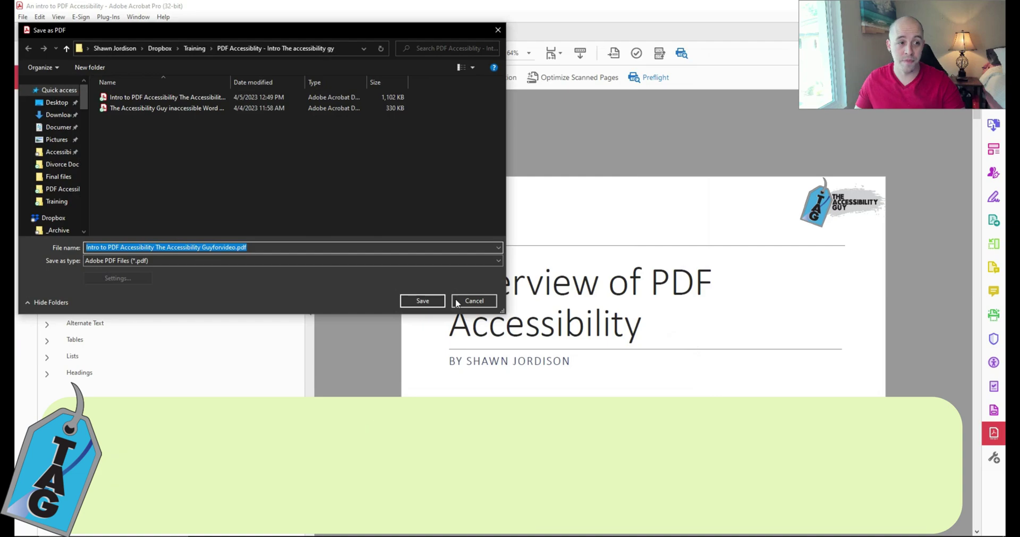
left_click(432, 301)
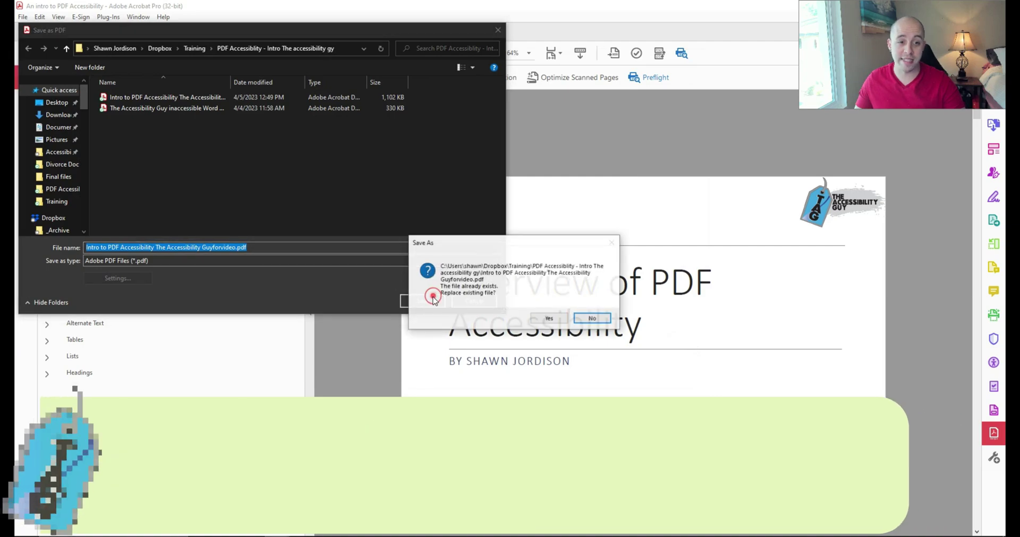
left_click(545, 318)
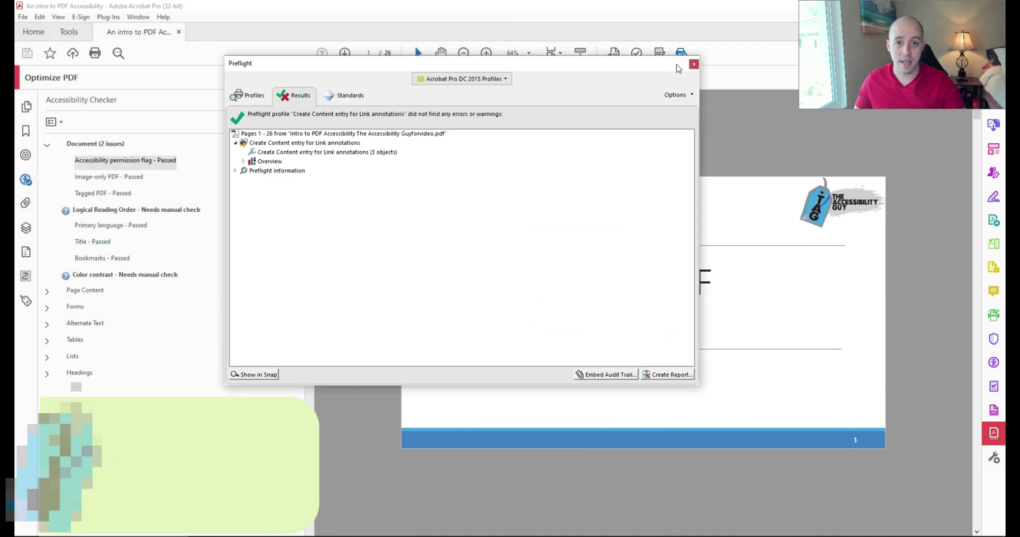
left_click(693, 64)
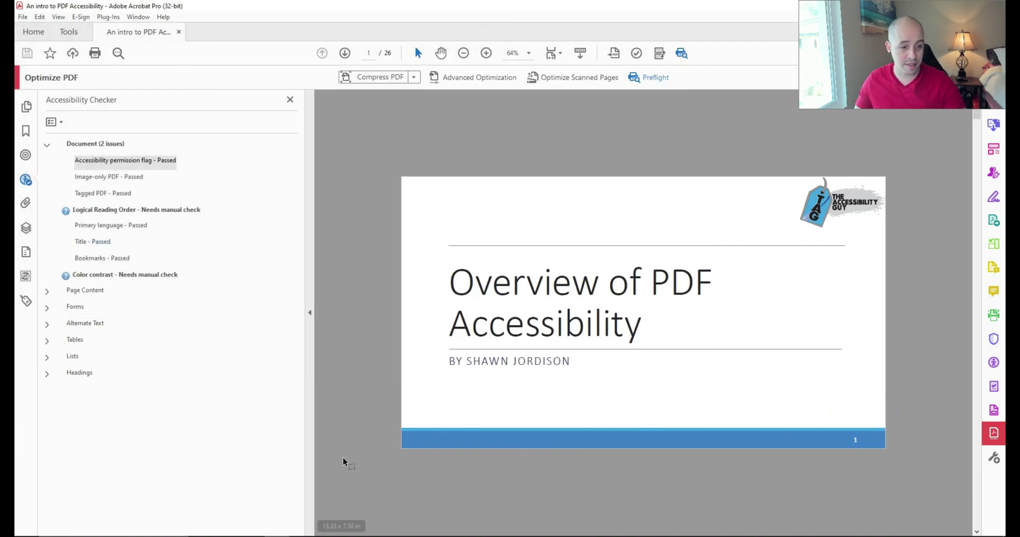
Switch to PAC 2021, discard the old report, recheck the saved PDF and open its detailed results.
key("alt+Tab")
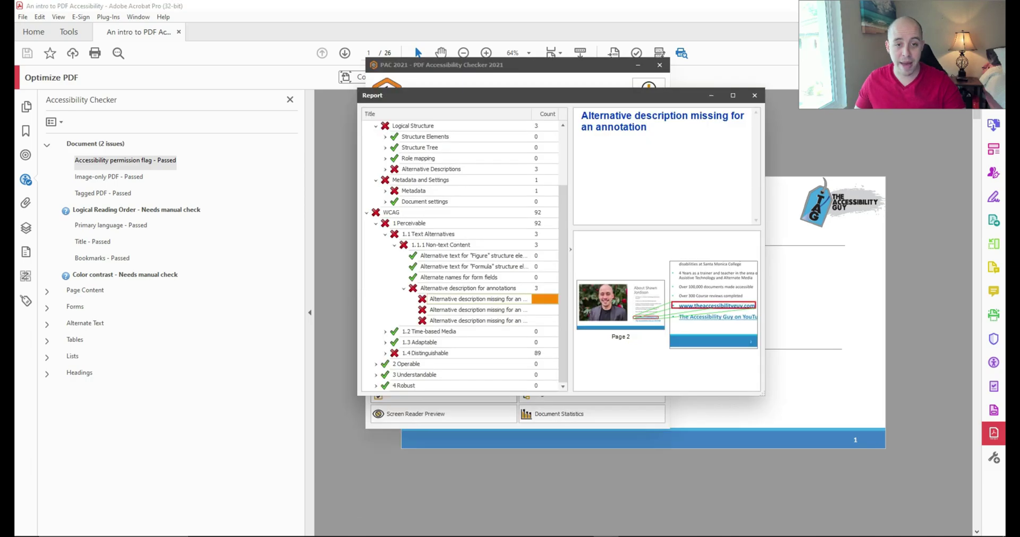
left_click(754, 96)
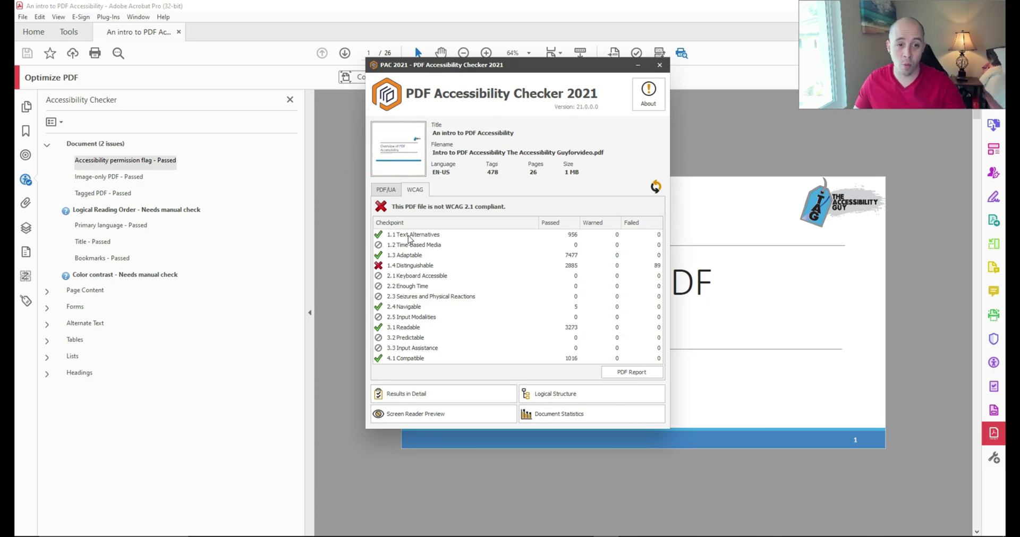
left_click(419, 267)
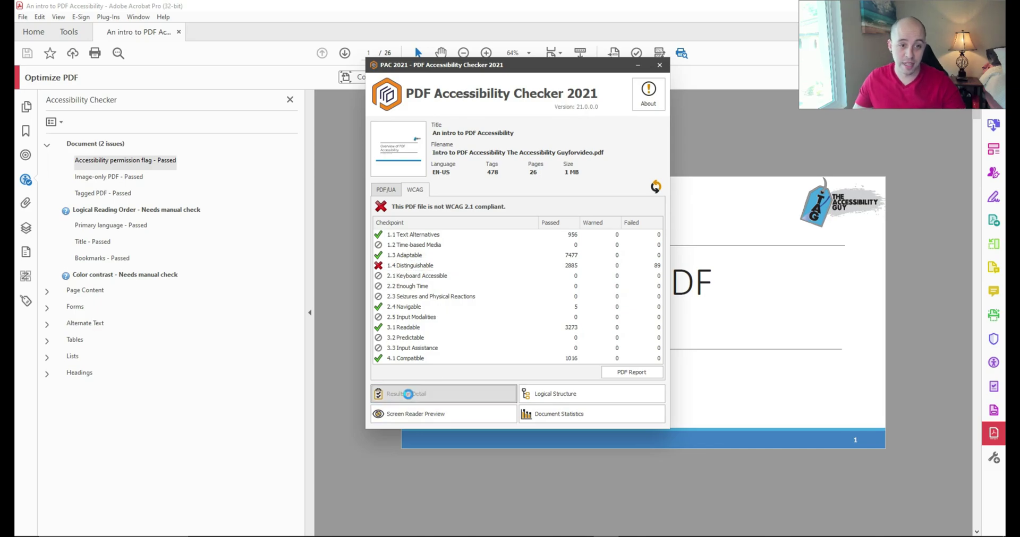
left_click(406, 393)
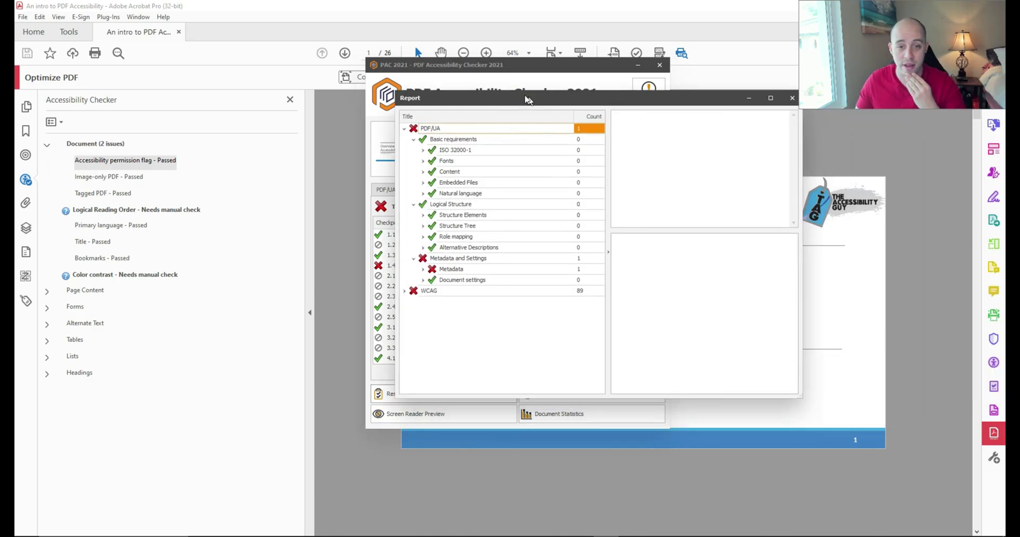
Expand WCAG, Perceivable, Distinguishable and Contrast (Minimum) down to Contrast of text and examine which elements have insufficient contrast.
left_click(328, 293)
left_click(338, 336)
left_click(446, 312)
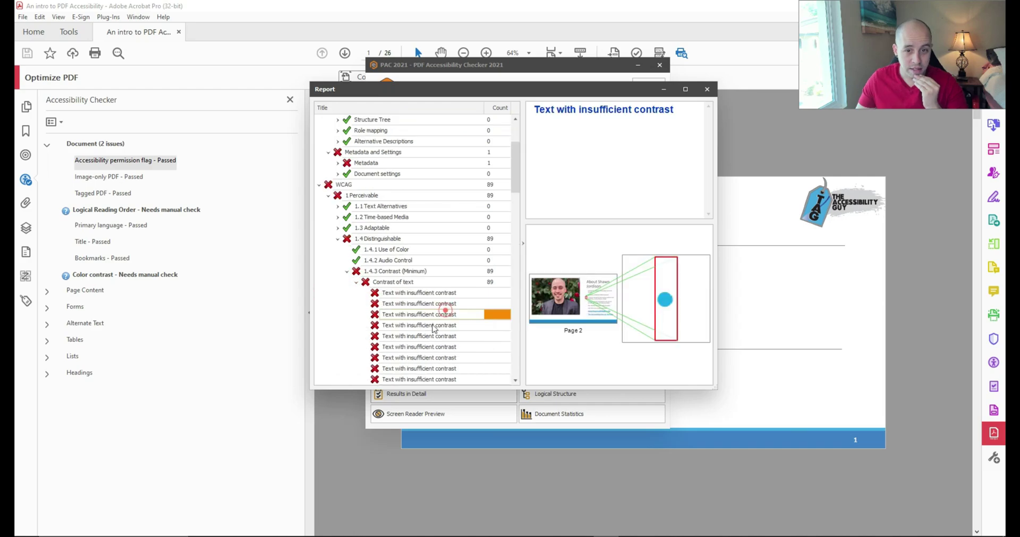
left_click(412, 346)
scroll(428, 323, "down", 5)
scroll(424, 276, "up", 10)
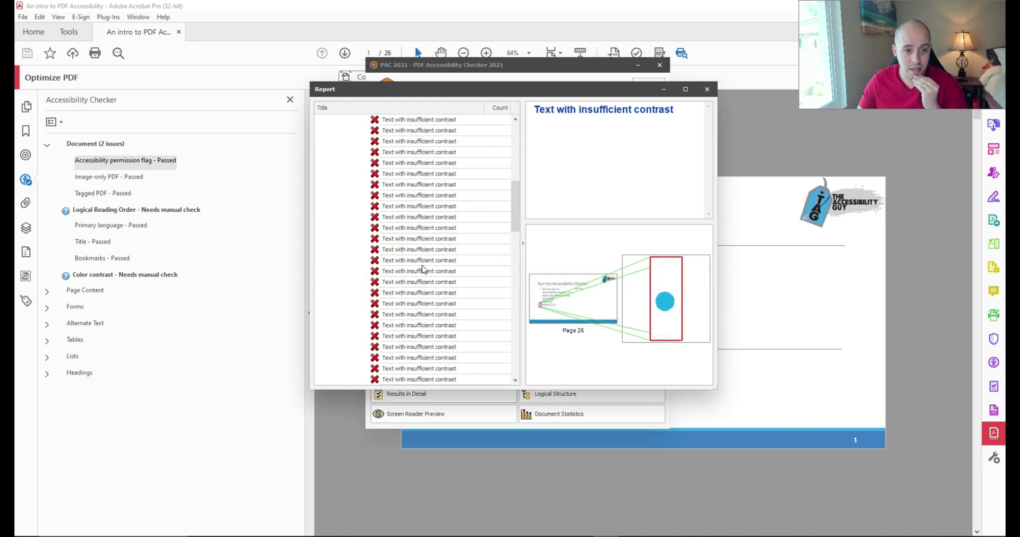
scroll(424, 273, "down", 6)
scroll(424, 273, "down", 5)
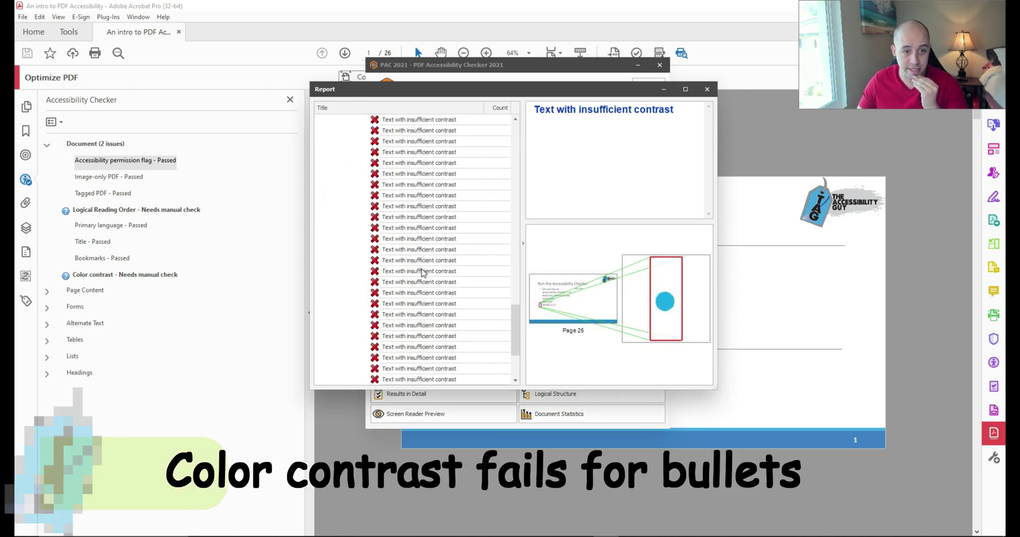
scroll(430, 282, "up", 10)
scroll(430, 282, "up", 3)
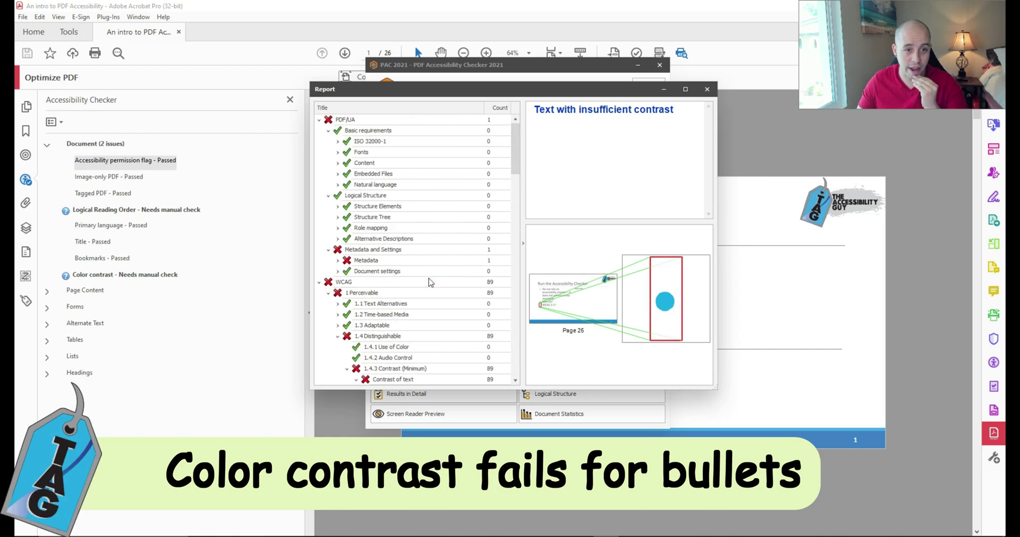
Sample a blue bullet from the Learning Objectives page as the foreground colour in Colour Contrast Analyser and examine its WCAG 2.1 results.
left_click(663, 89)
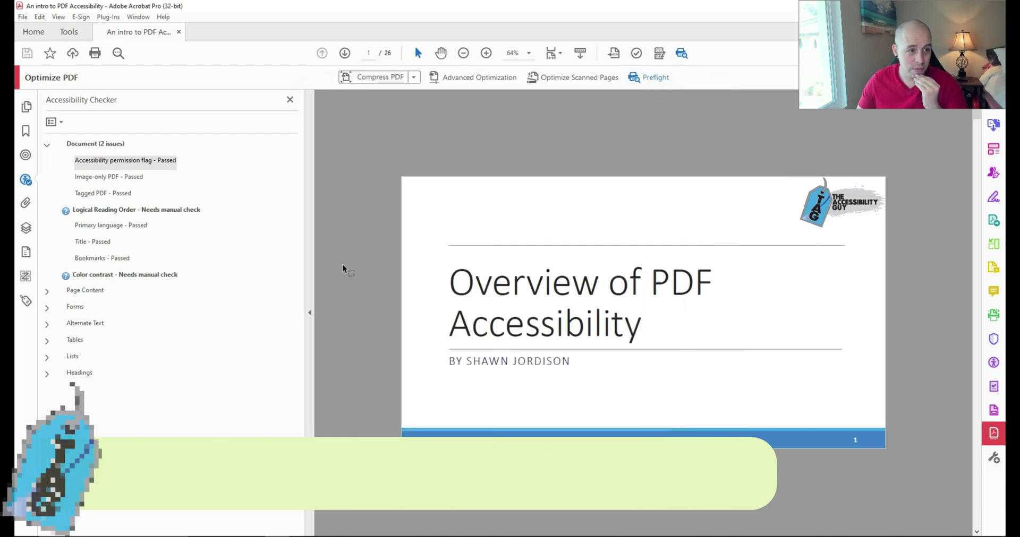
scroll(671, 376, "down", 2)
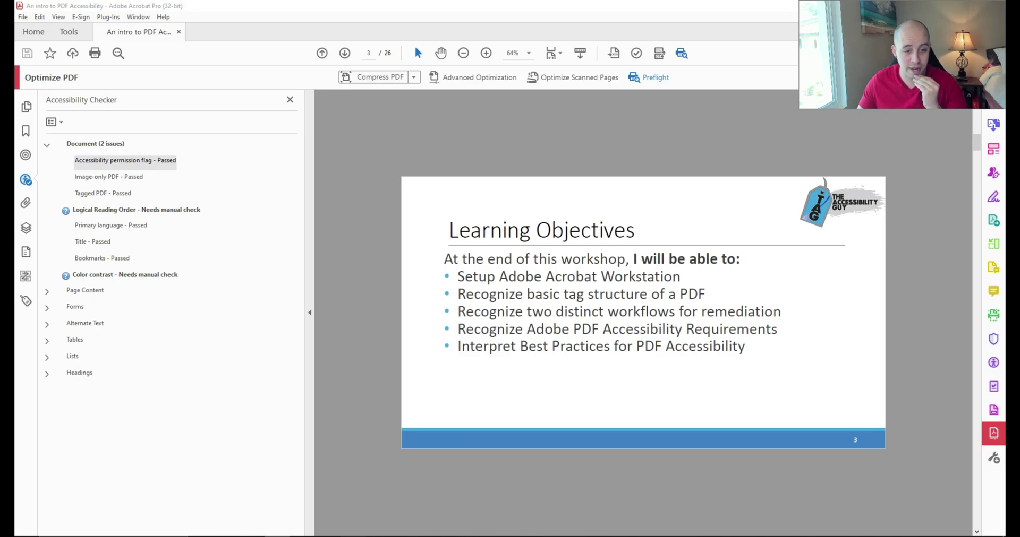
left_click(357, 536)
left_click_drag(399, 68, 352, 74)
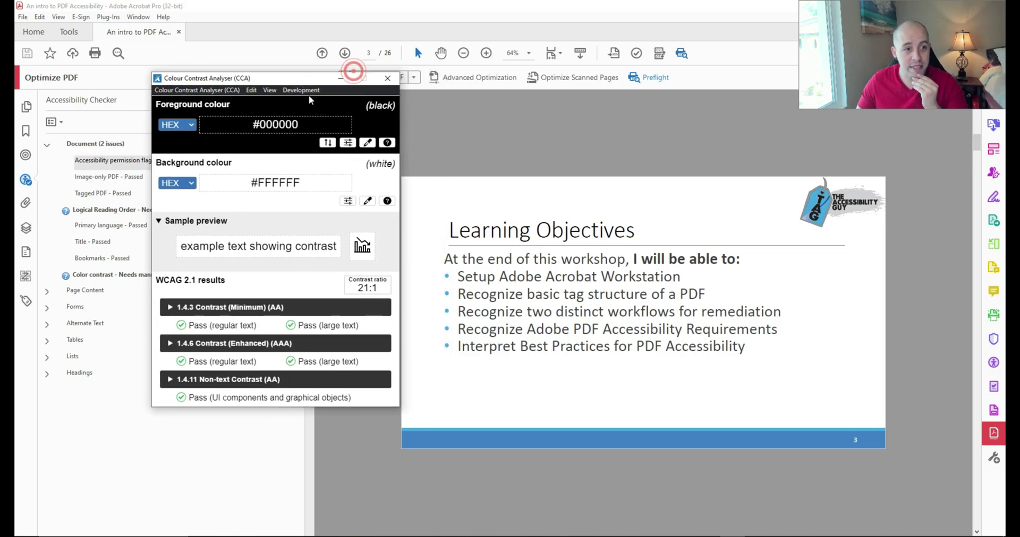
left_click(367, 142)
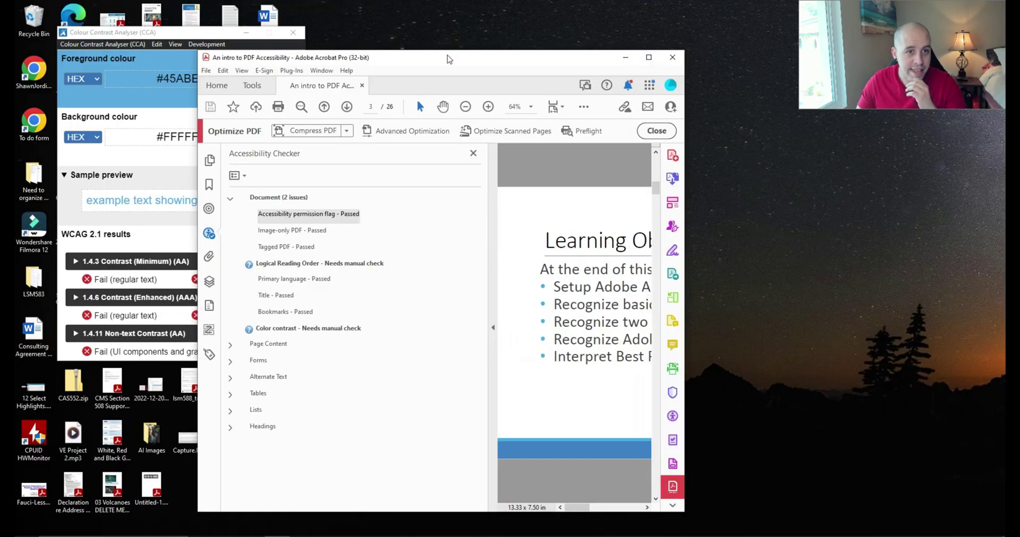
left_click_drag(446, 53, 583, 36)
left_click_drag(214, 36, 211, 72)
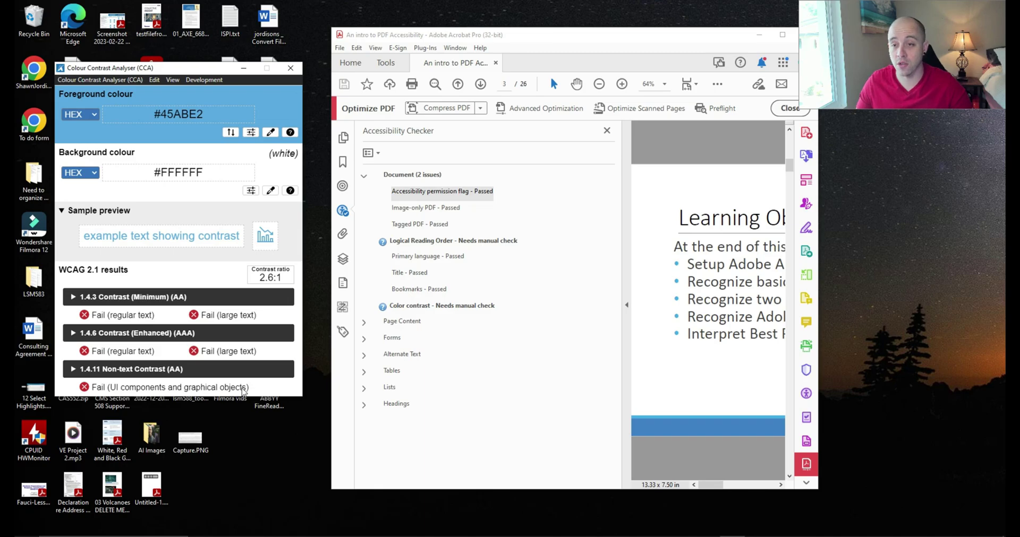
Return to Adobe Acrobat Pro, open Edit PDF and place the text cursor before the first list item on page 6.
key("super+Up")
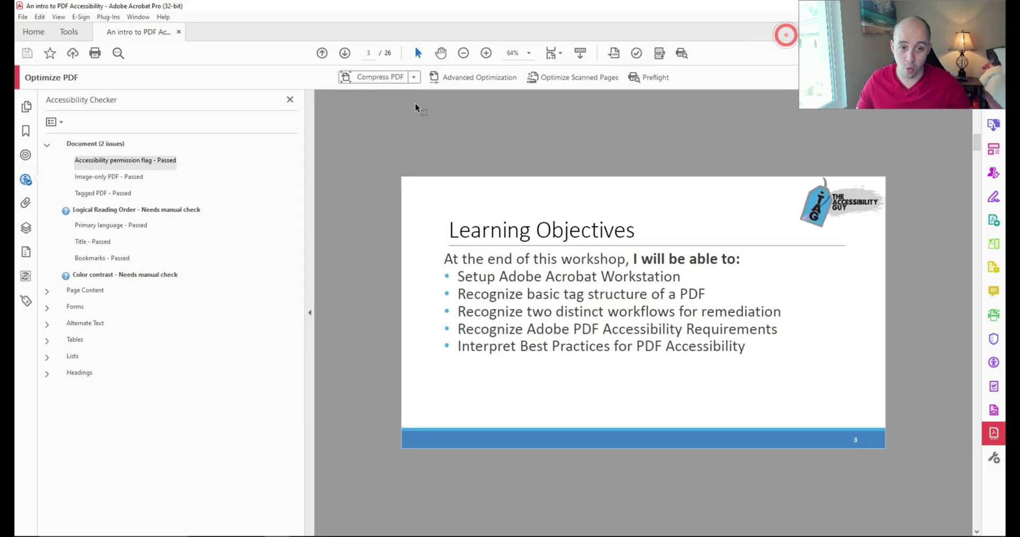
key("Home")
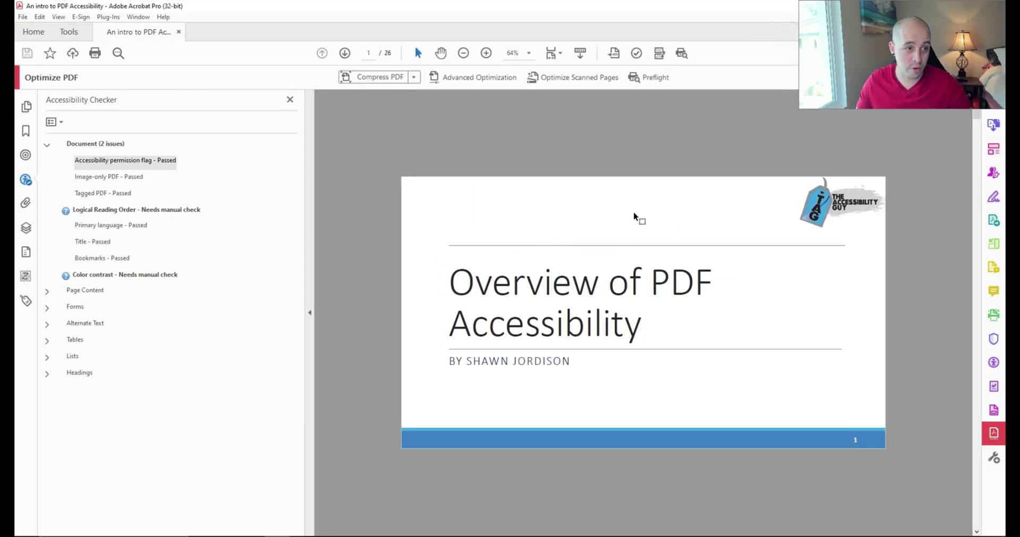
left_click(986, 159)
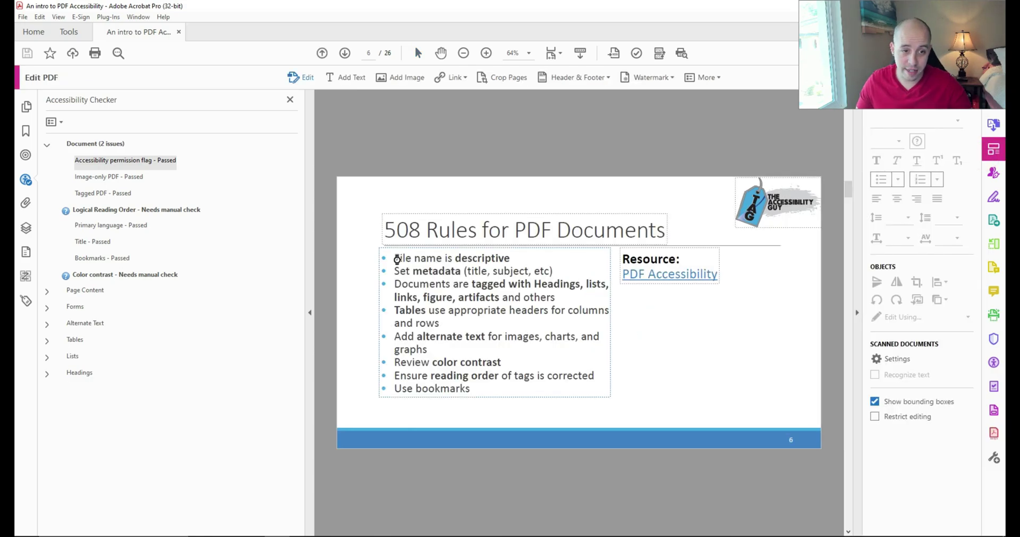
left_click(397, 259)
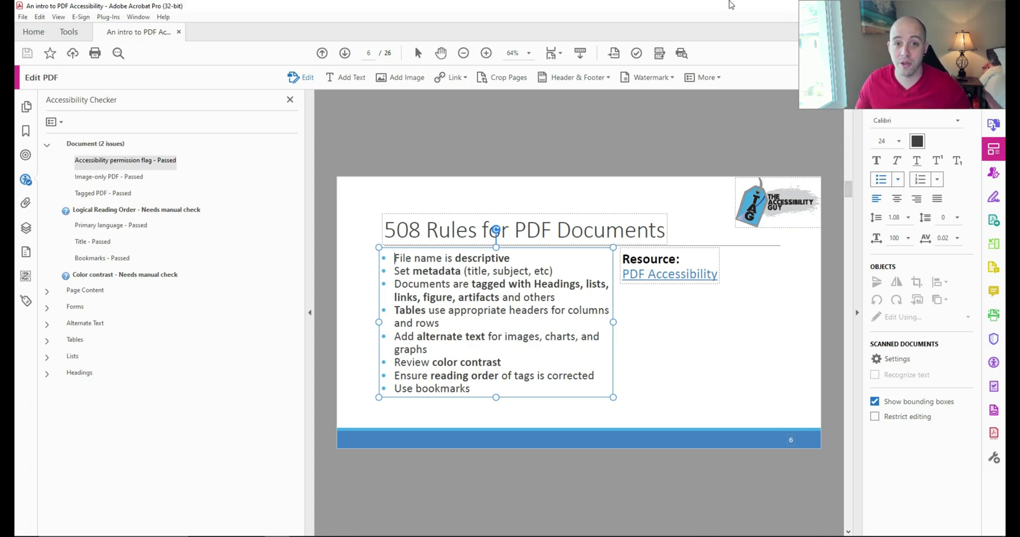
Switch to the PowerPoint presentation, open slide 11, Tag Breakdown, and enlarge it around its bullet list.
left_click_drag(731, 4, 561, 46)
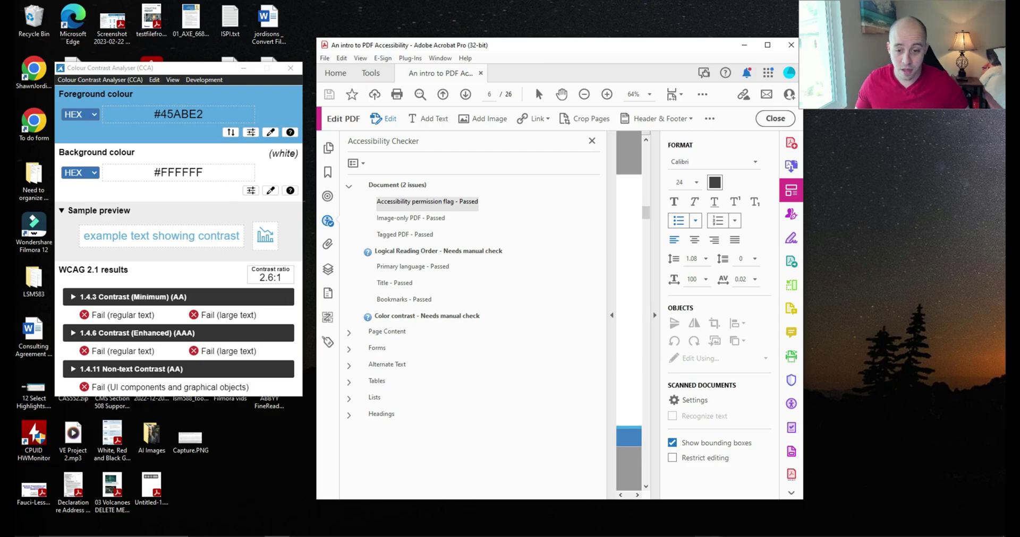
key("alt+Tab")
left_click(733, 152)
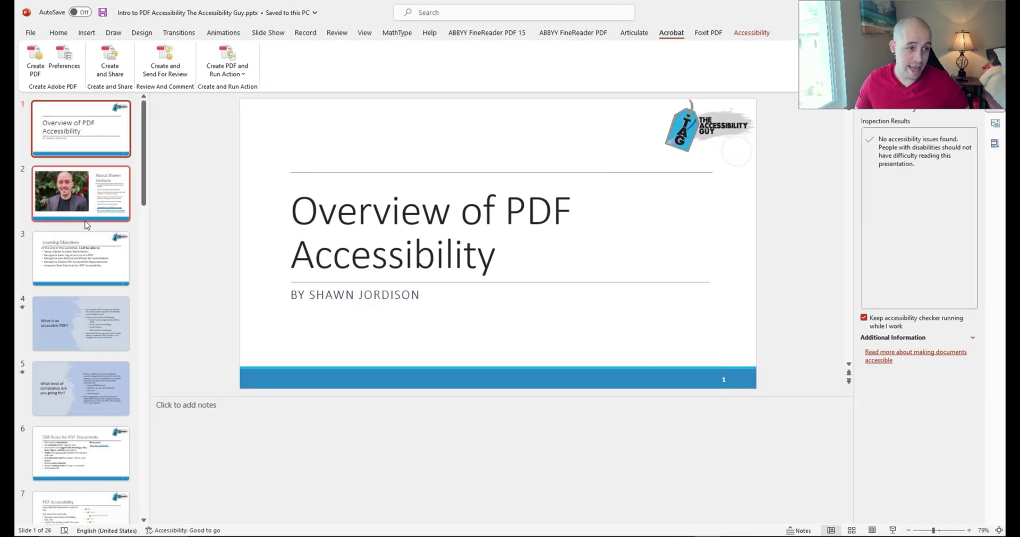
scroll(80, 277, "down", 10)
left_click(80, 245)
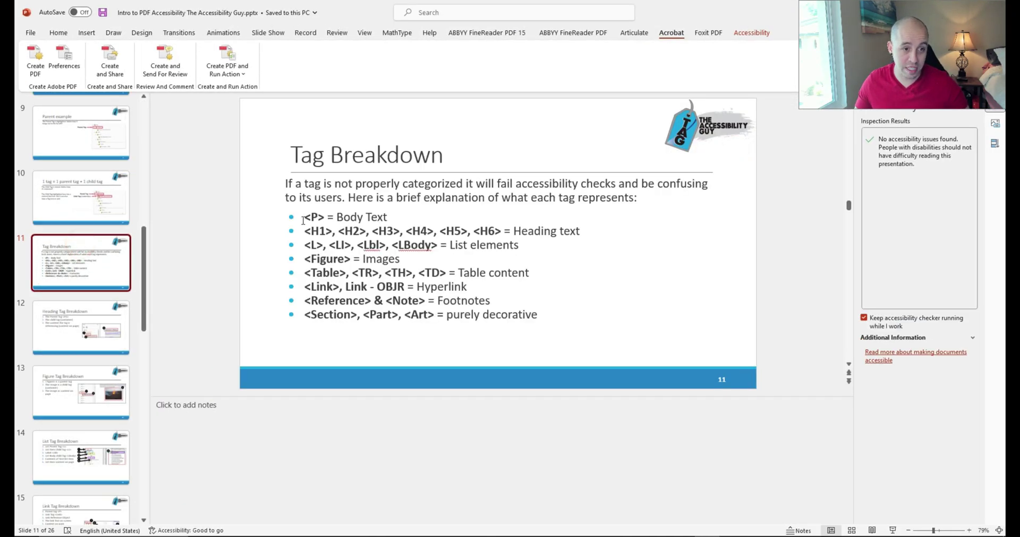
scroll(389, 443, "up", 7)
left_click_drag(379, 393, 275, 393)
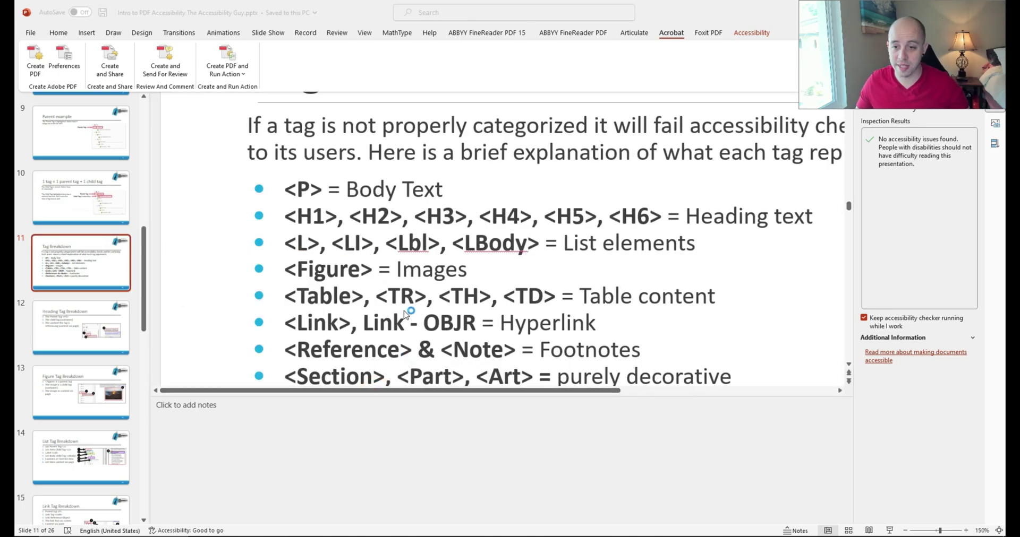